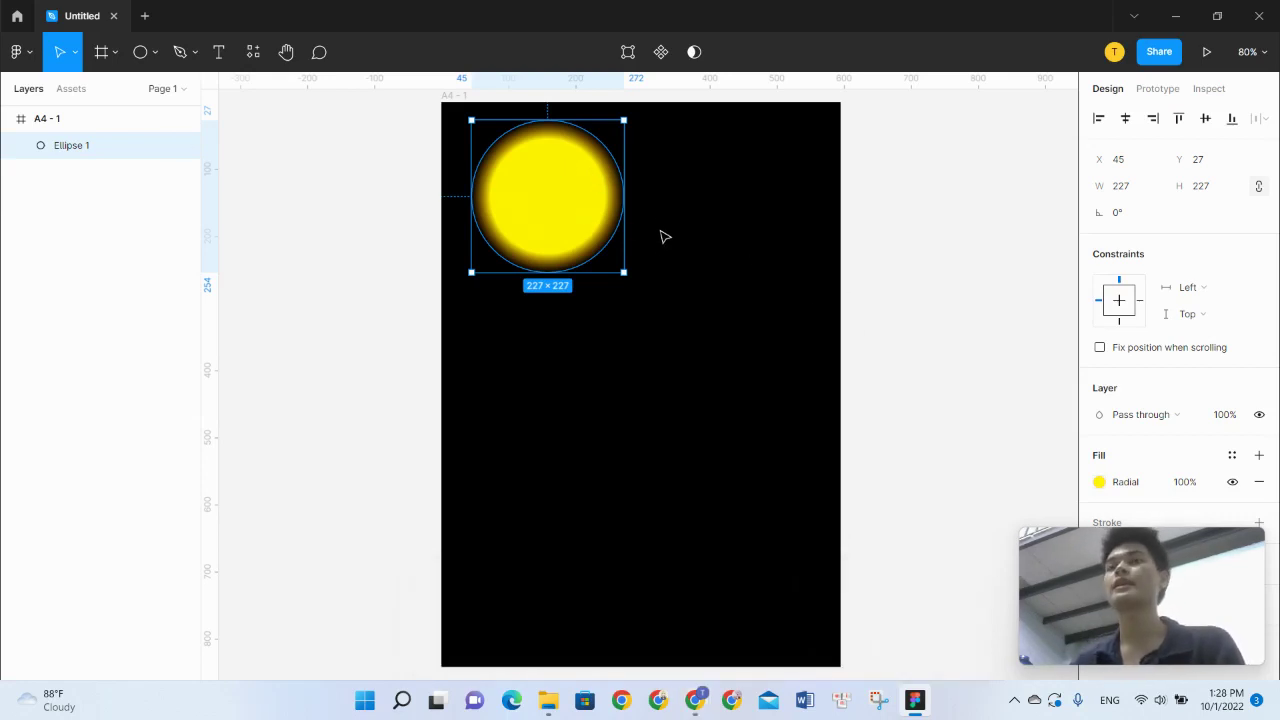
# Step: Delete the glowing yellow circle from the A4 - 1 frame
pyautogui.moveTo(677, 311); pyautogui.dragTo(550, 202)
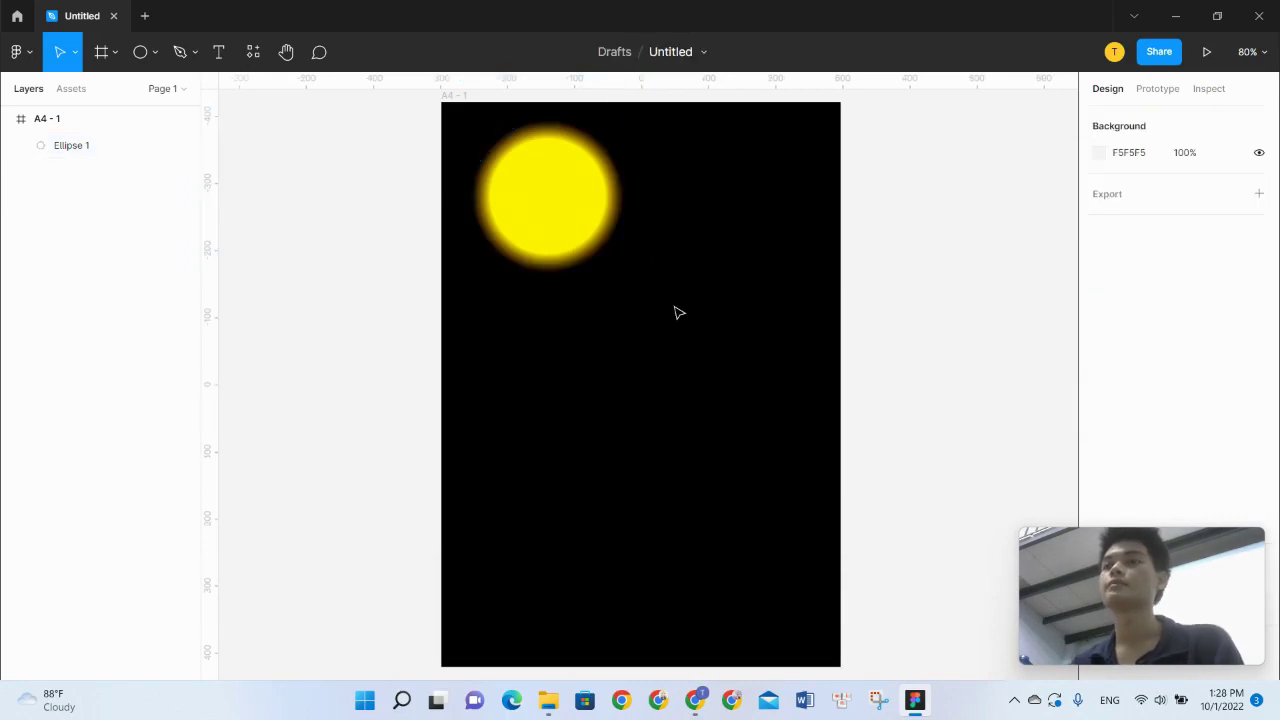
pyautogui.press('Delete')
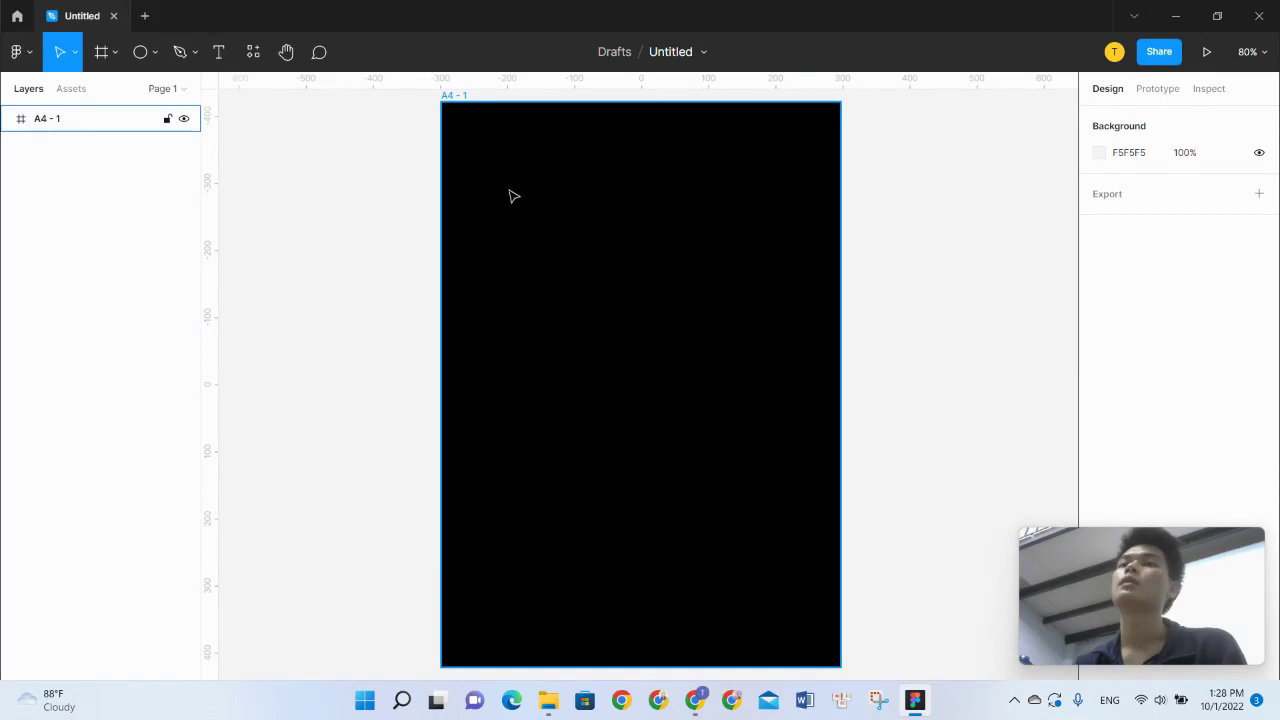
pyautogui.click(349, 135)
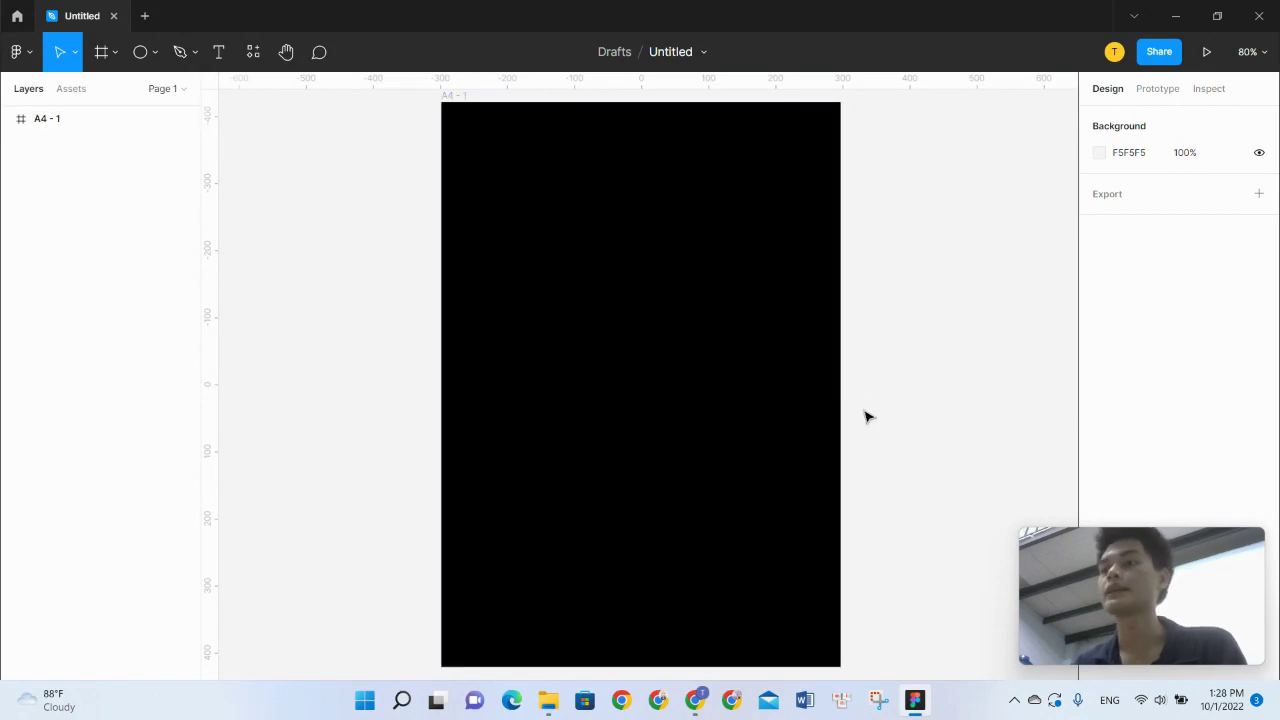
# Step: Change the A4 - 1 frame fill from black 000000 to white
pyautogui.moveTo(910, 426); pyautogui.dragTo(604, 295)
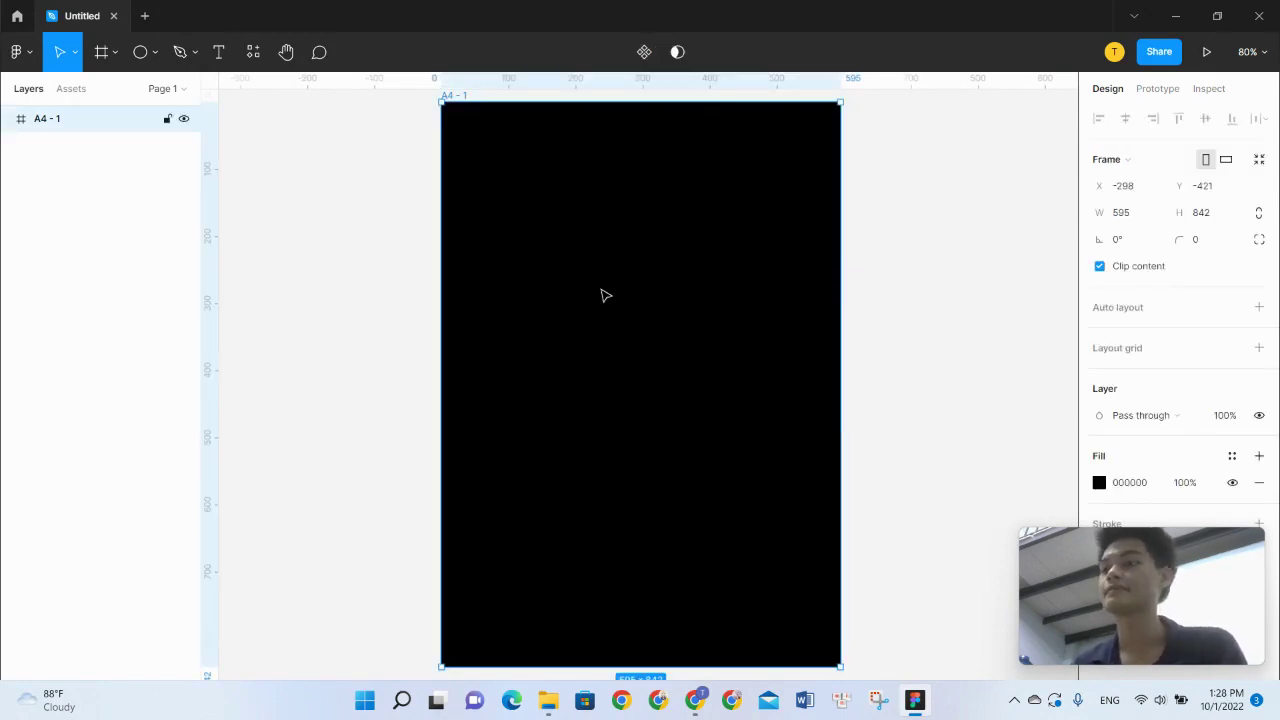
pyautogui.click(1099, 482)
pyautogui.moveTo(914, 277); pyautogui.dragTo(877, 177)
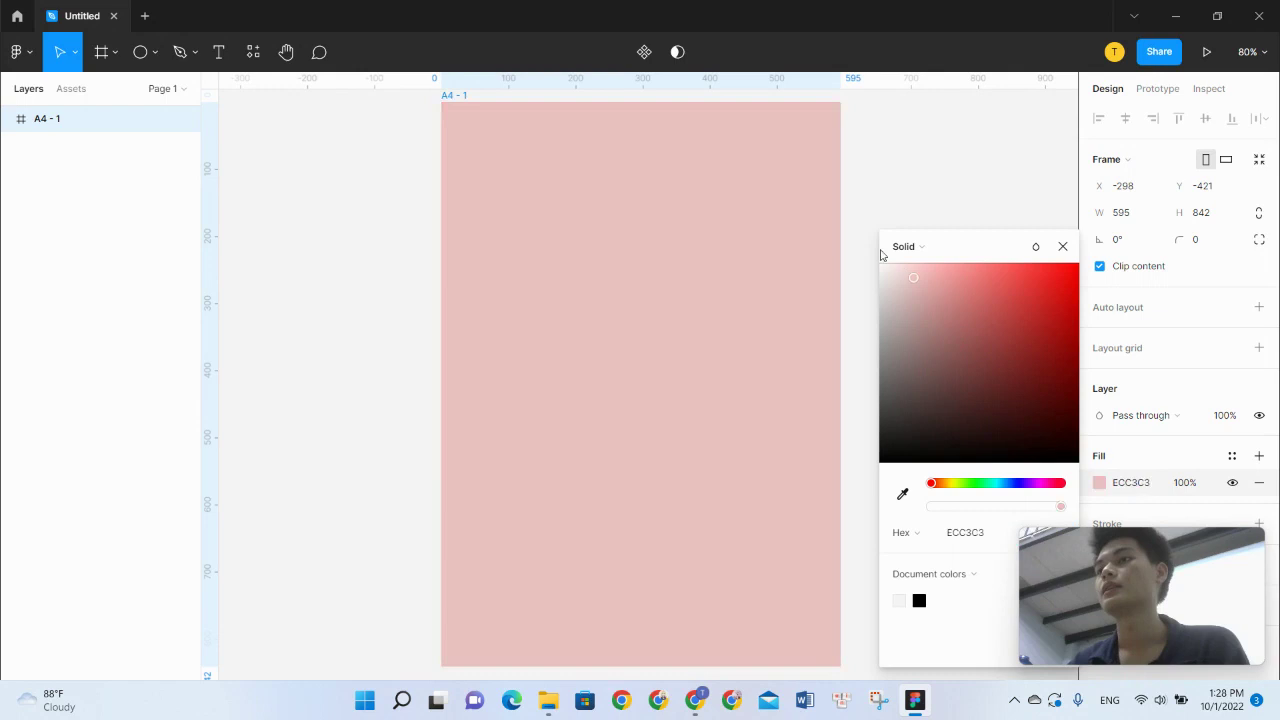
pyautogui.click(877, 177)
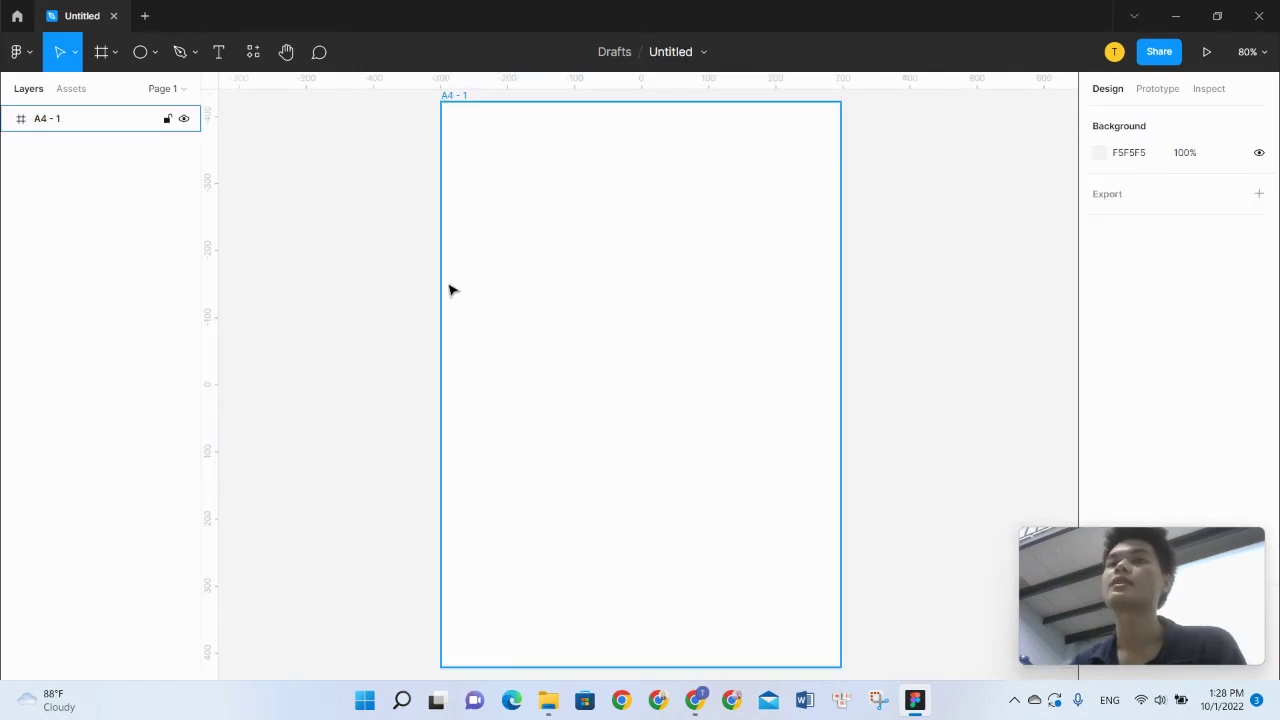
# Step: With the Pen tool, trace the wing's curved top edge up to the tip
pyautogui.click(181, 53)
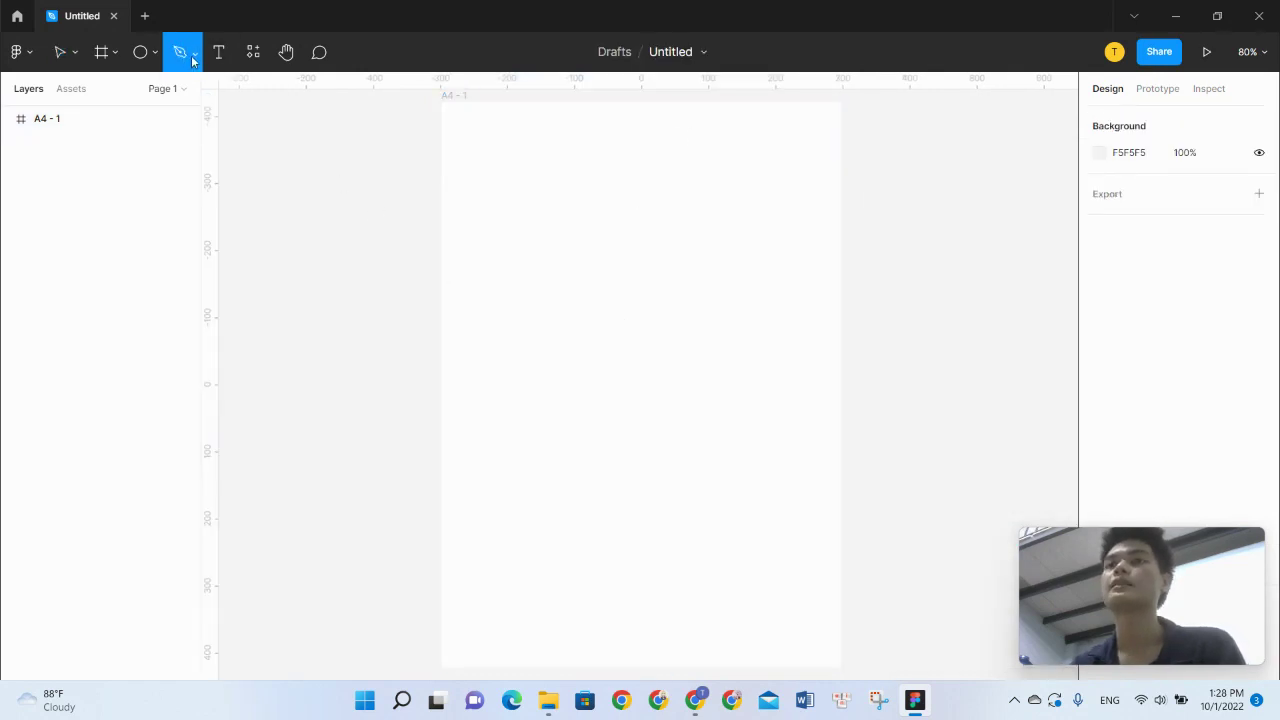
pyautogui.click(193, 61)
pyautogui.click(180, 98)
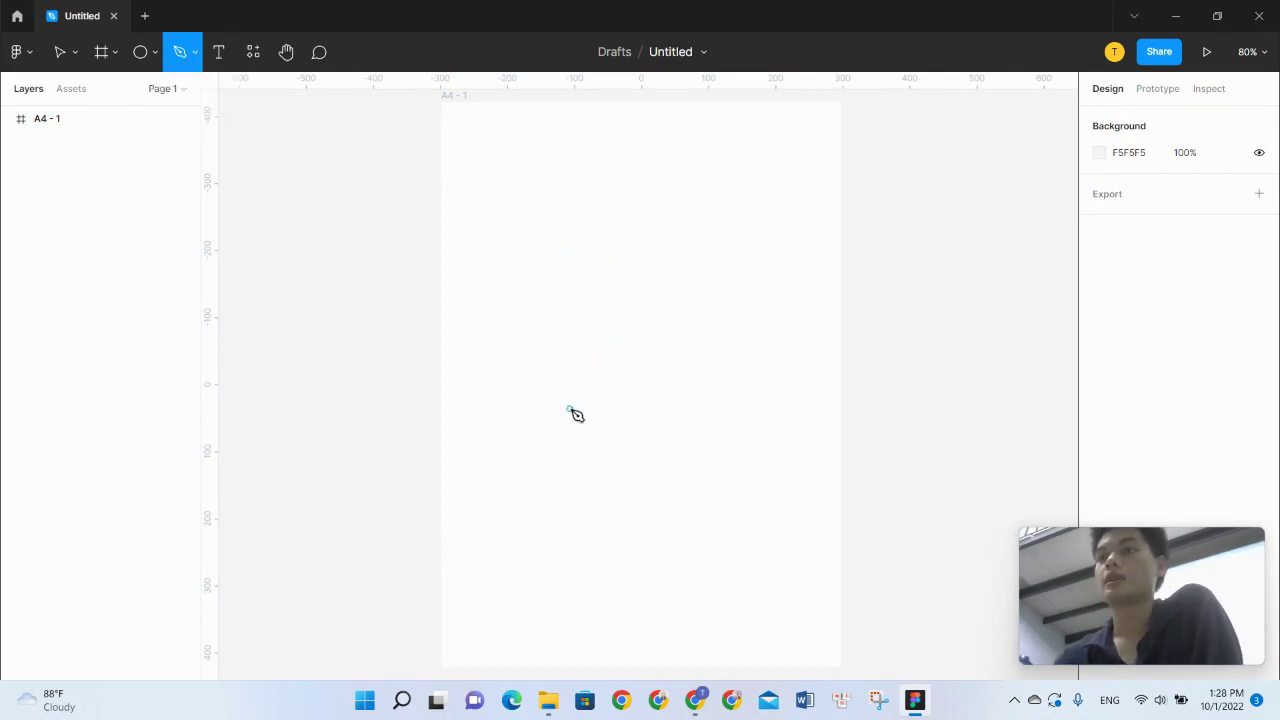
pyautogui.click(525, 367)
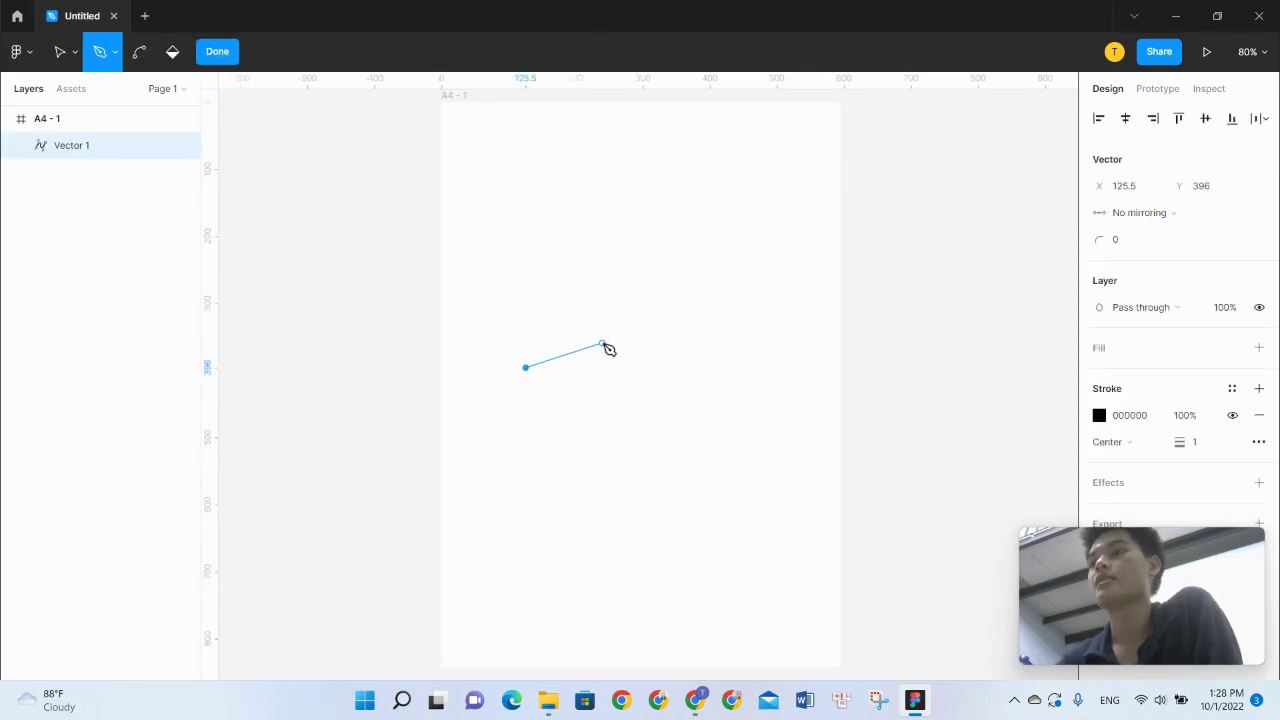
pyautogui.moveTo(599, 323); pyautogui.dragTo(612, 290)
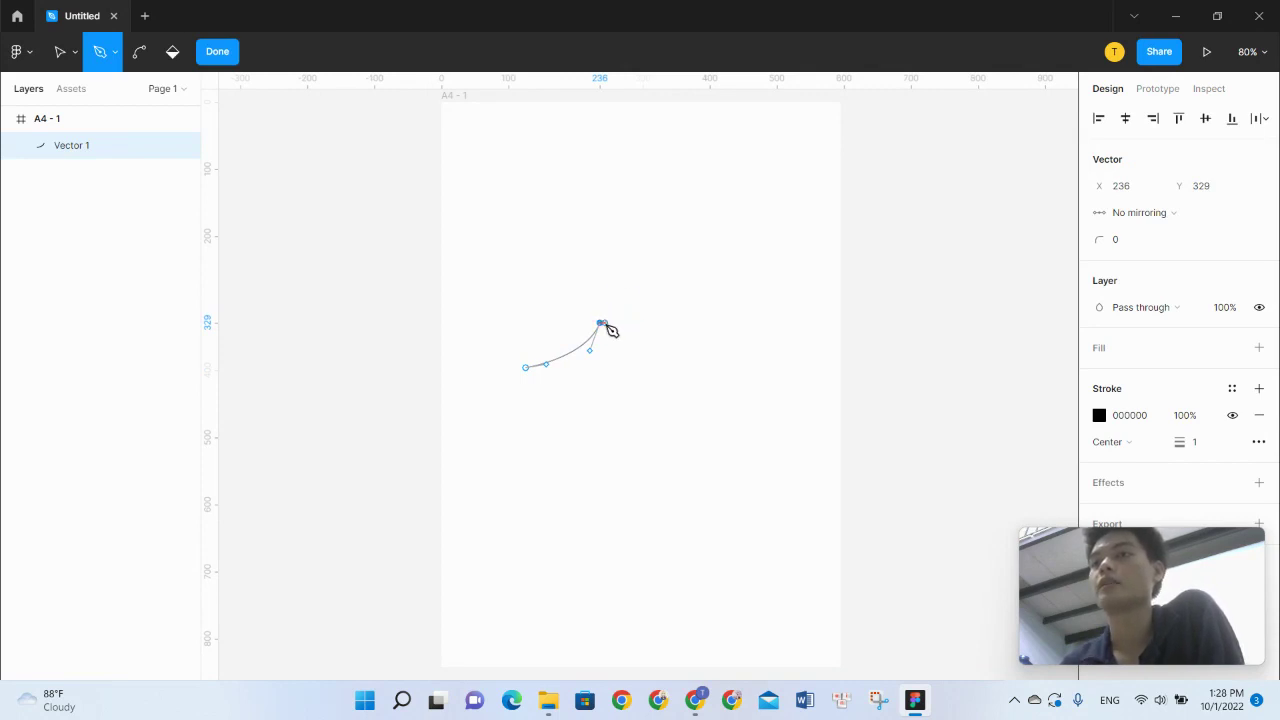
pyautogui.moveTo(664, 284); pyautogui.dragTo(678, 256)
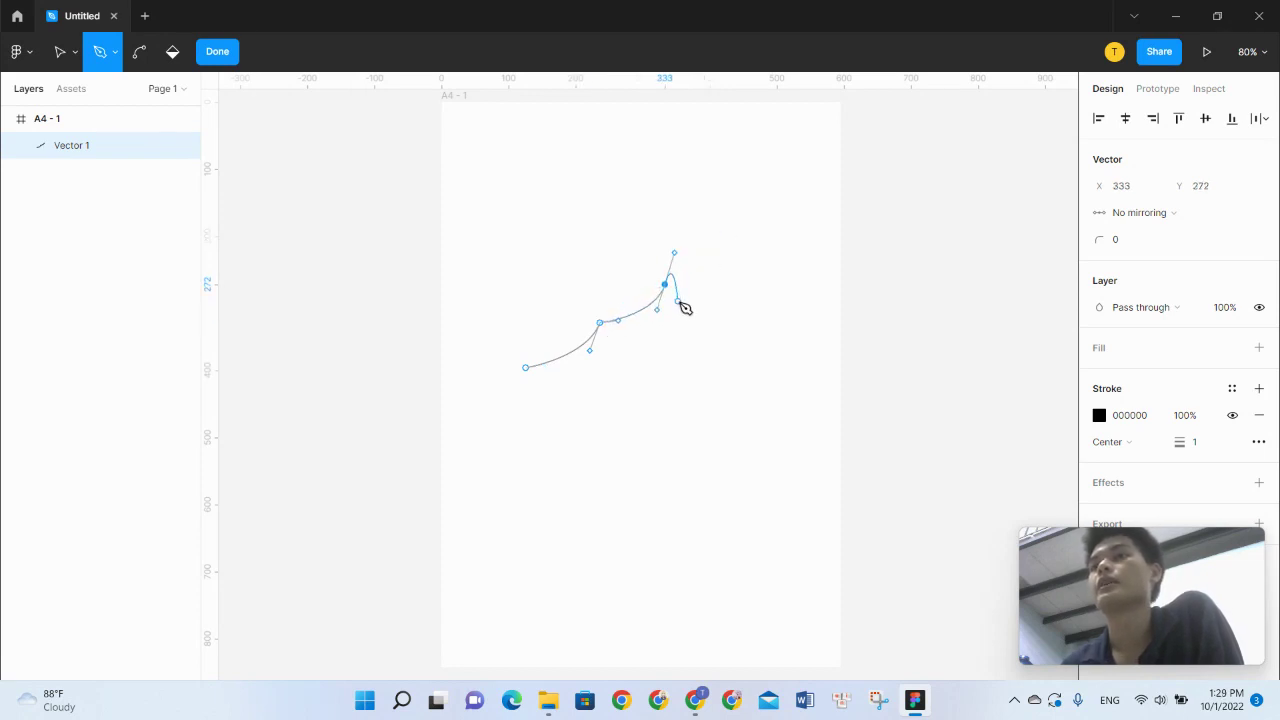
# Step: Add the scalloped lower edge and close Vector 1 at its starting point
pyautogui.click(644, 362)
pyautogui.moveTo(644, 363)
pyautogui.mouseDown()
pyautogui.moveTo(660, 362)
pyautogui.moveTo(633, 368)
pyautogui.mouseUp()
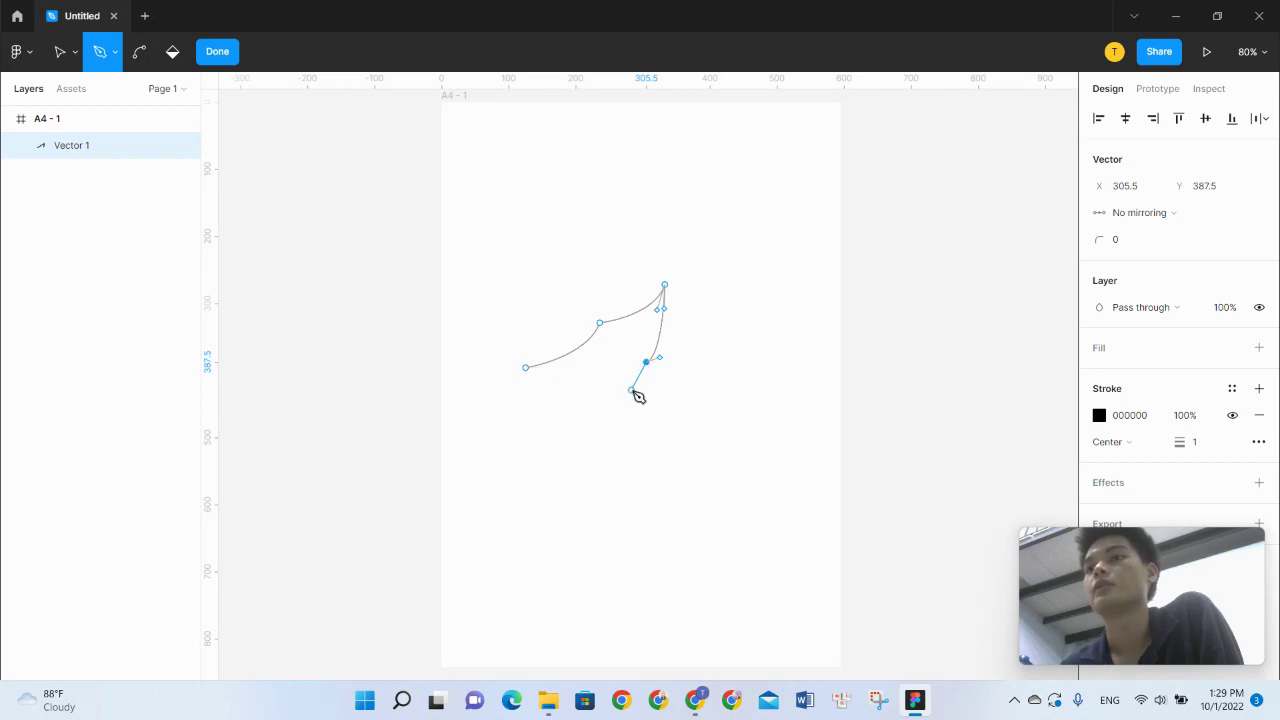
pyautogui.moveTo(606, 385); pyautogui.dragTo(606, 411)
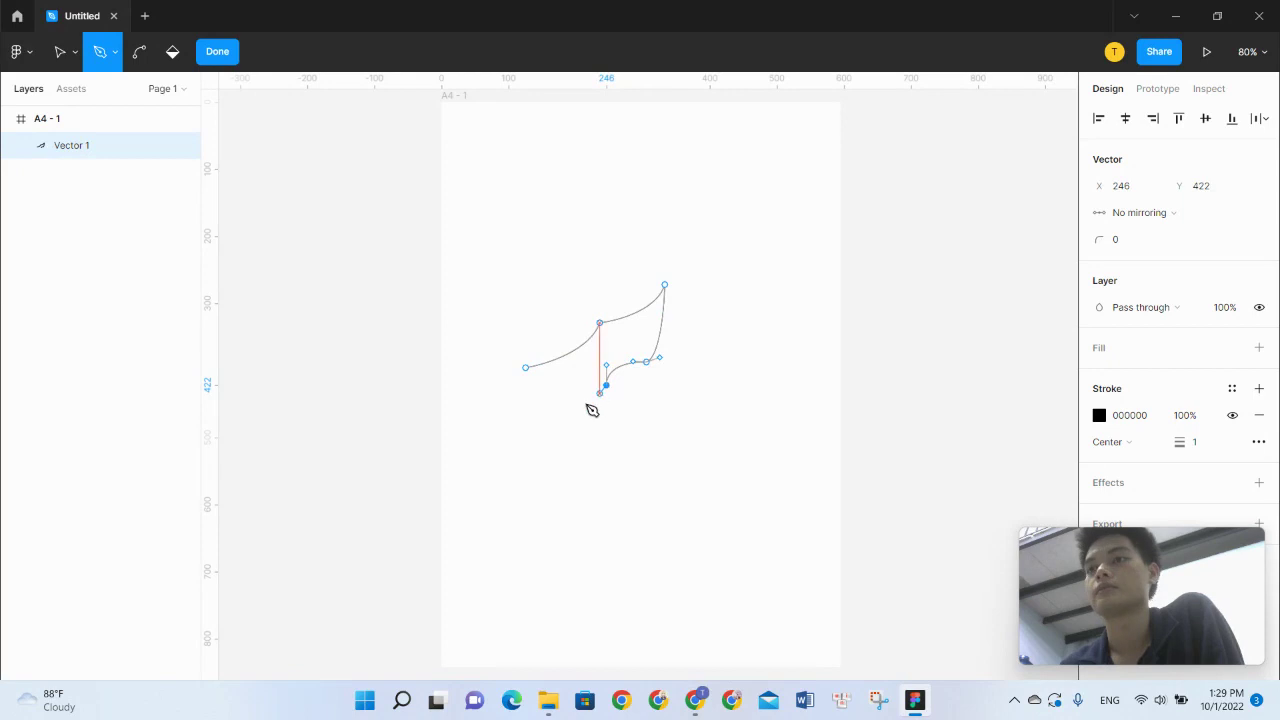
pyautogui.moveTo(561, 402); pyautogui.dragTo(567, 428)
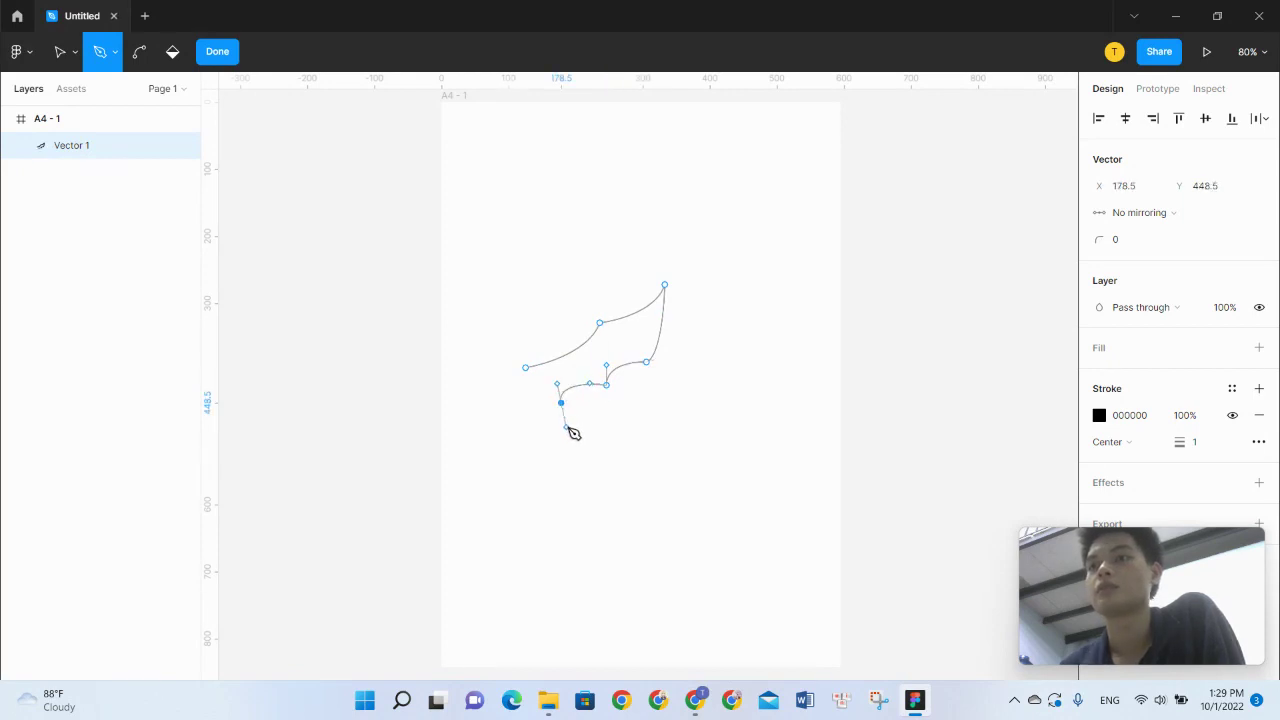
pyautogui.click(527, 395)
pyautogui.click(525, 368)
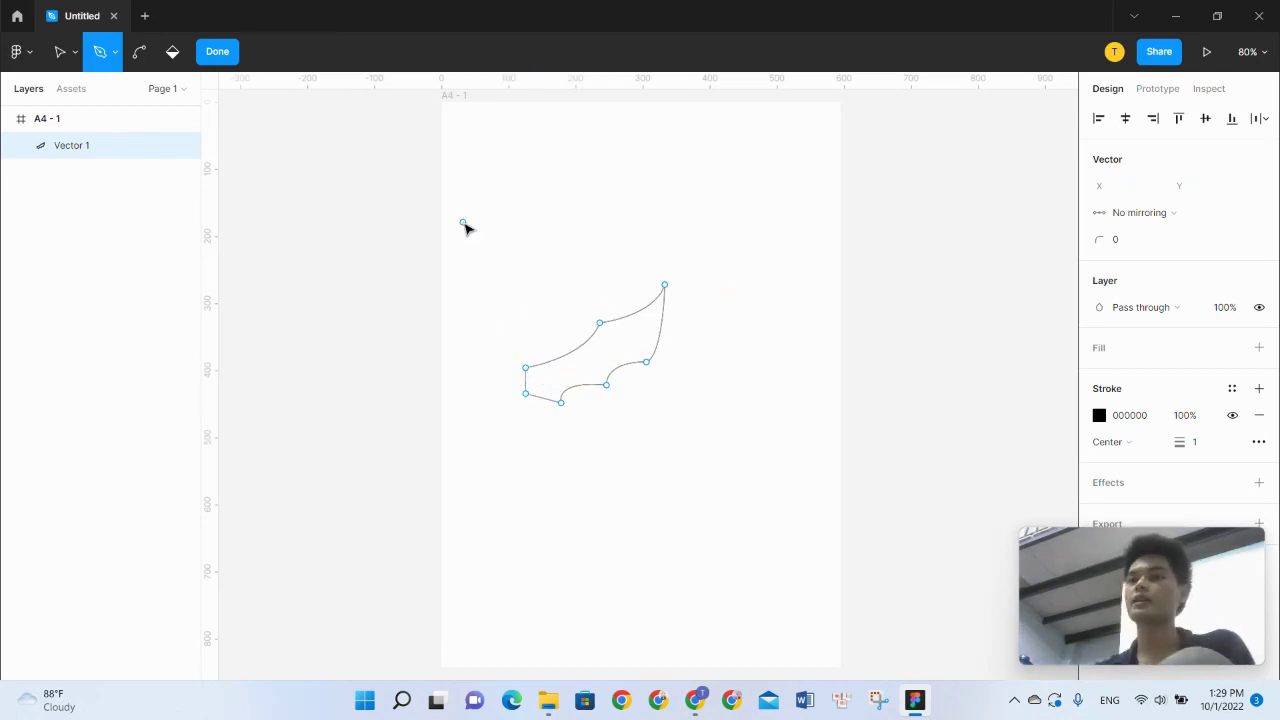
pyautogui.press('Escape')
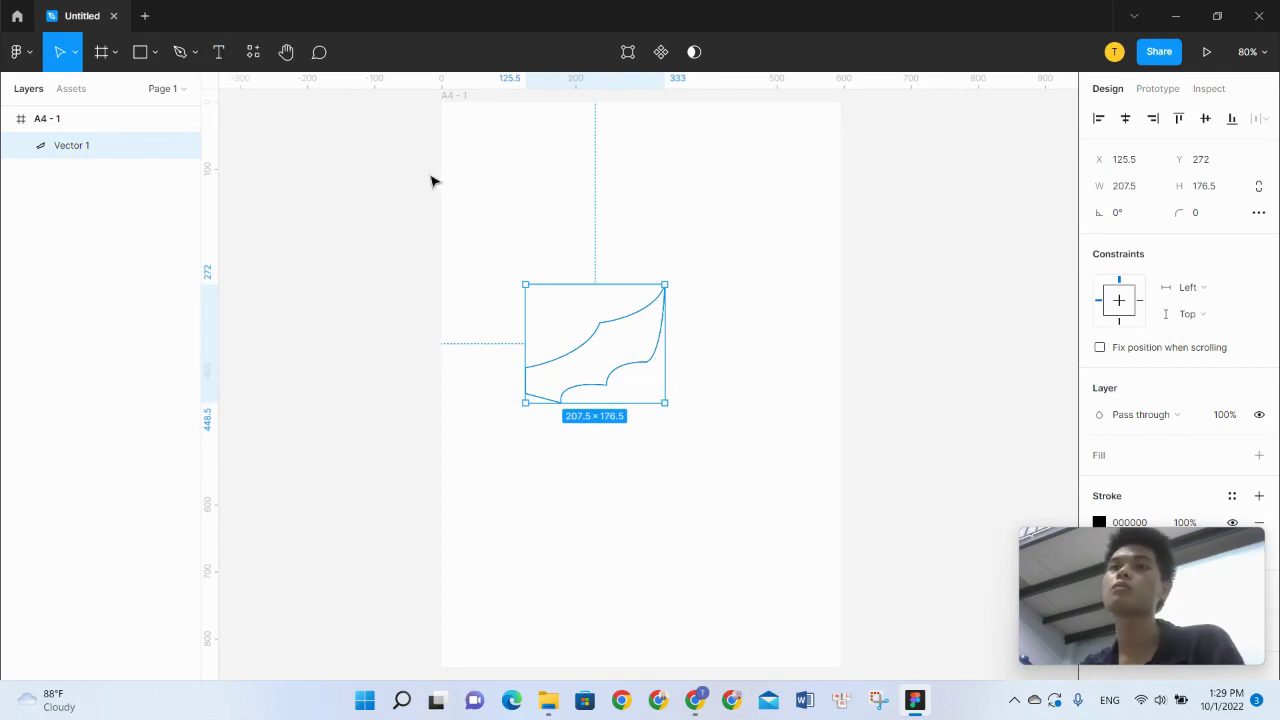
pyautogui.moveTo(657, 355)
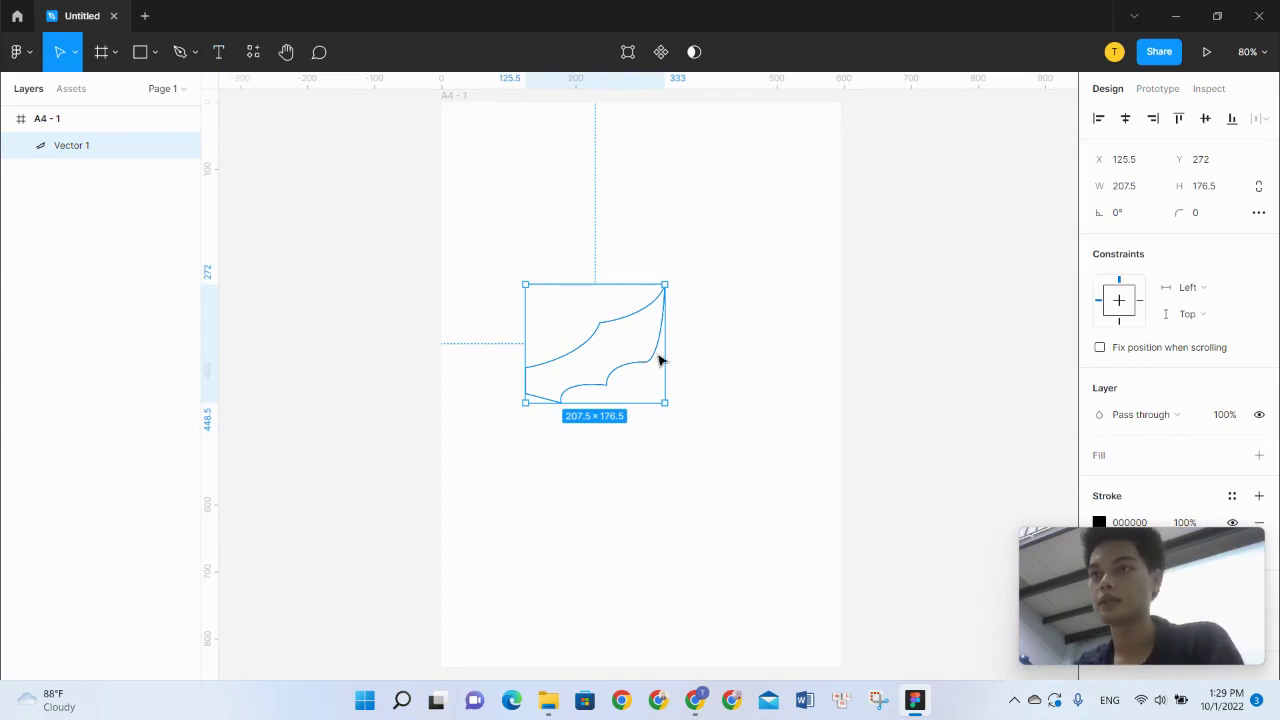
# Step: Move the wing to X 193, Y 244 and set its stroke weight to 5
pyautogui.moveTo(660, 357); pyautogui.dragTo(704, 338)
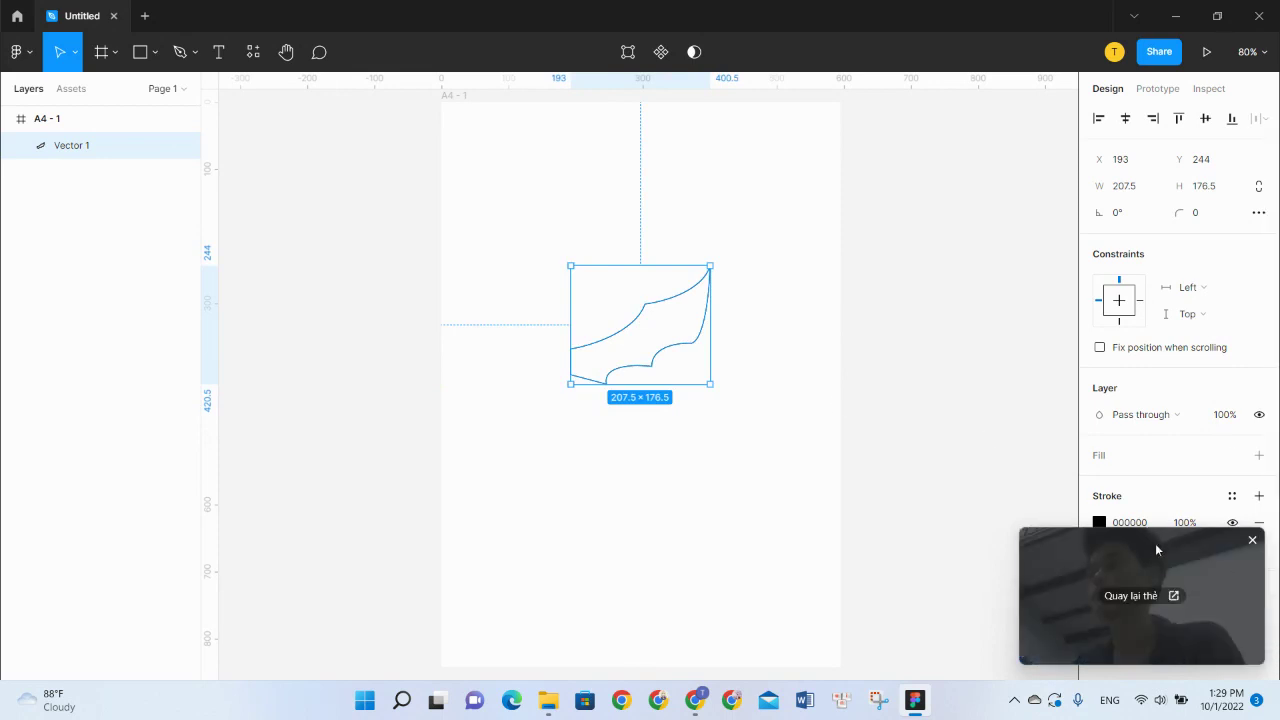
pyautogui.moveTo(1155, 543); pyautogui.dragTo(954, 538)
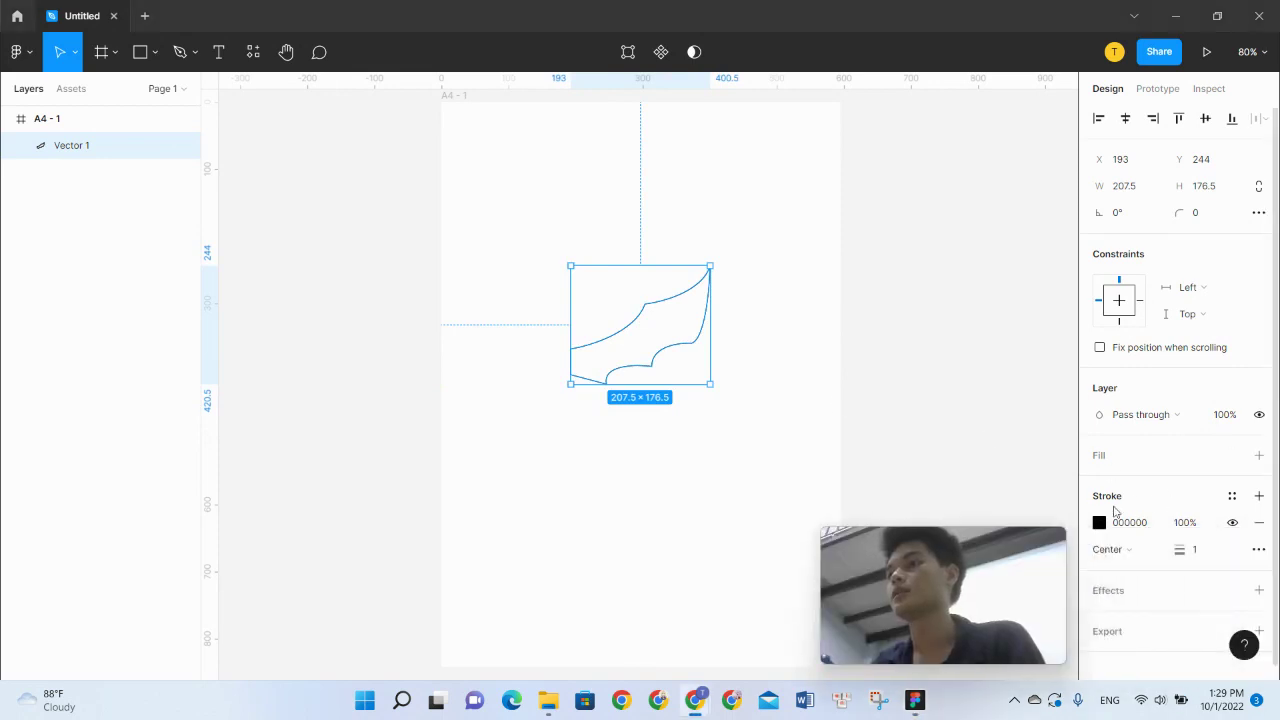
pyautogui.click(1197, 552)
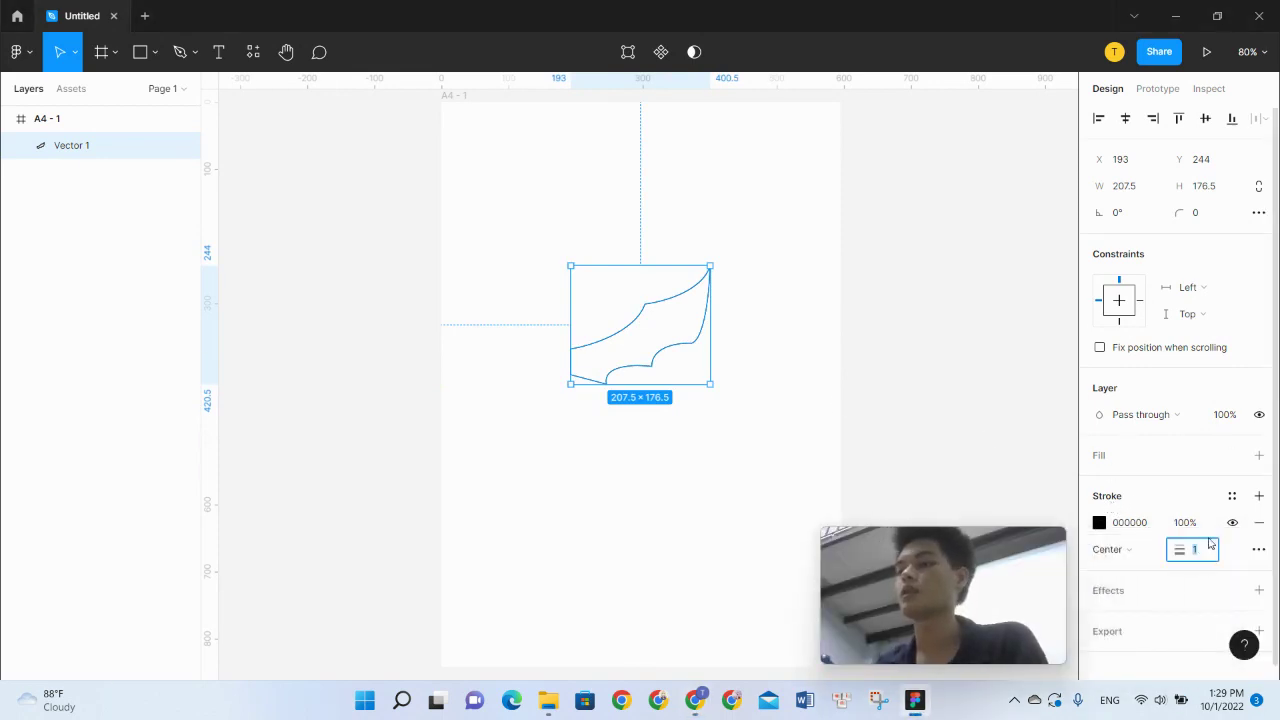
pyautogui.write('3')
pyautogui.press('Return')
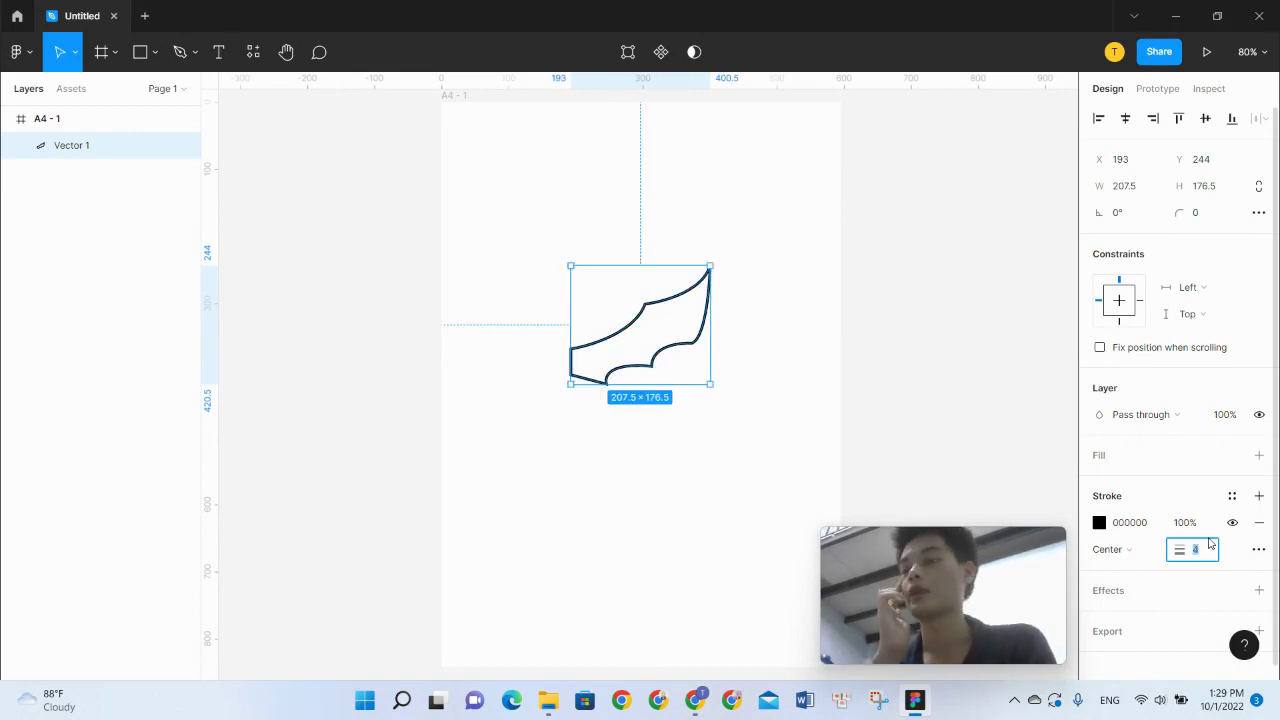
pyautogui.write('5')
pyautogui.press('Return')
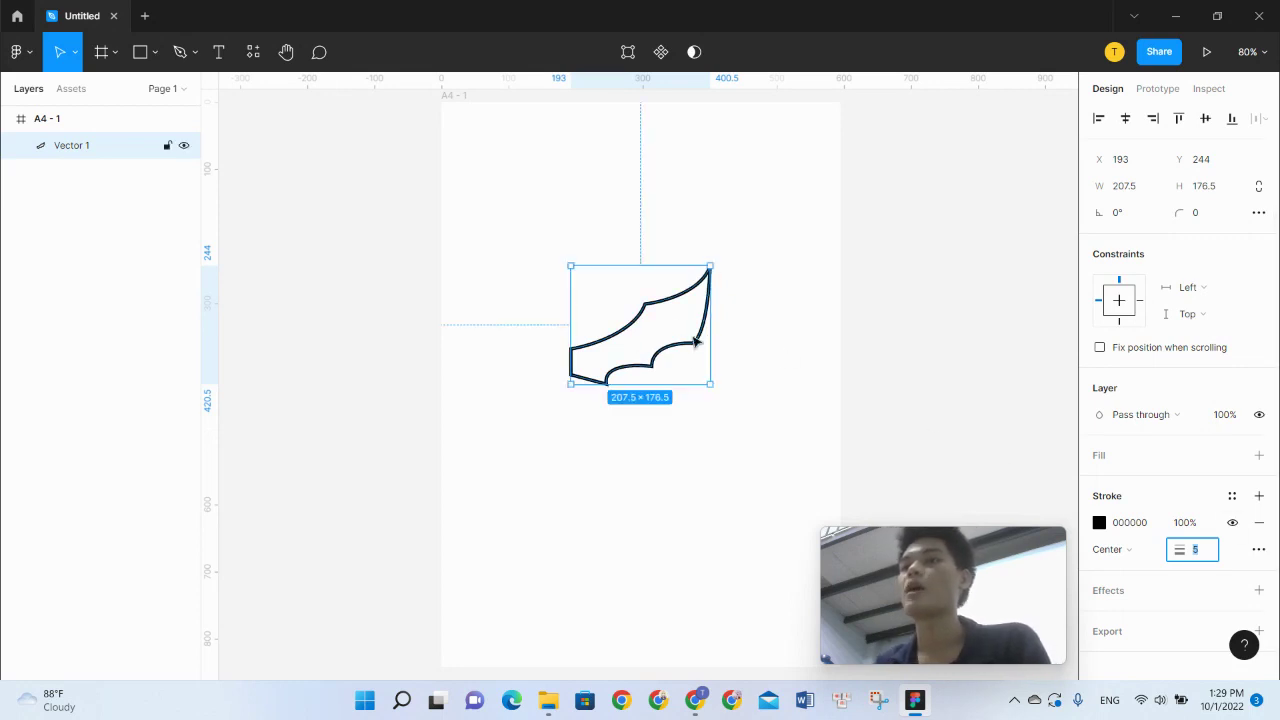
pyautogui.click(745, 288)
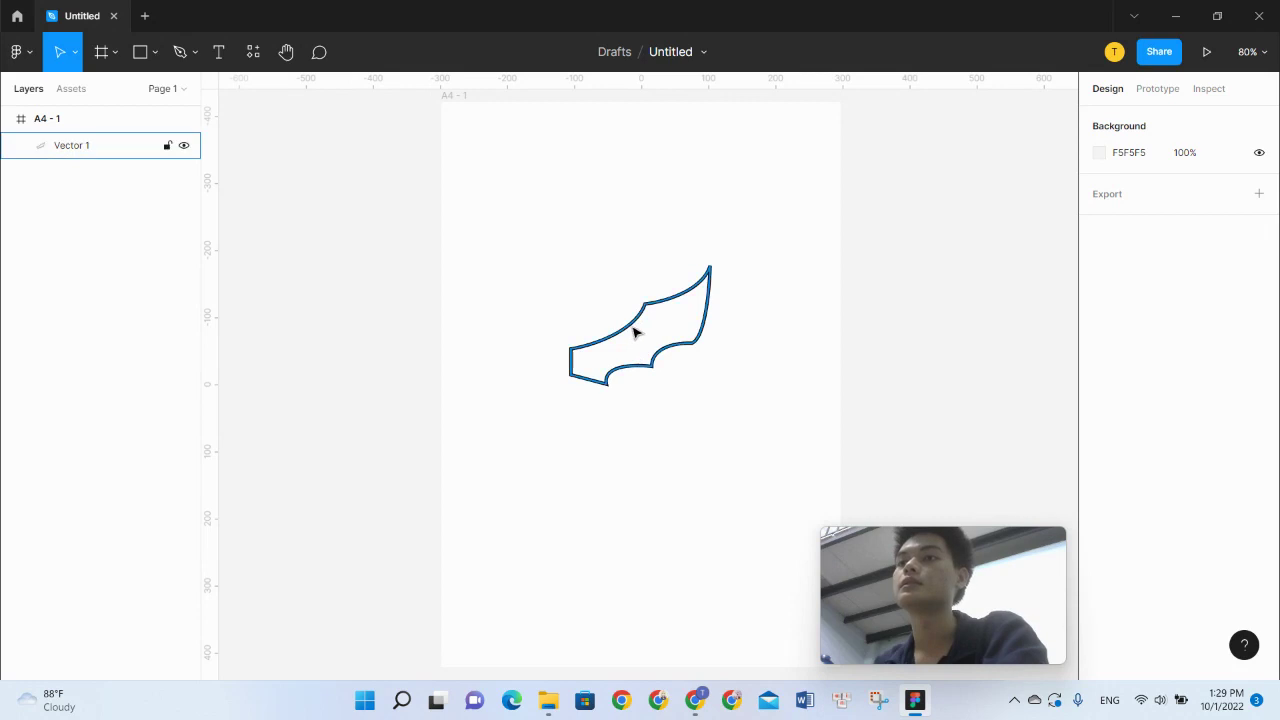
# Step: Give the wing shape a dark red 742C2C fill
pyautogui.click(636, 332)
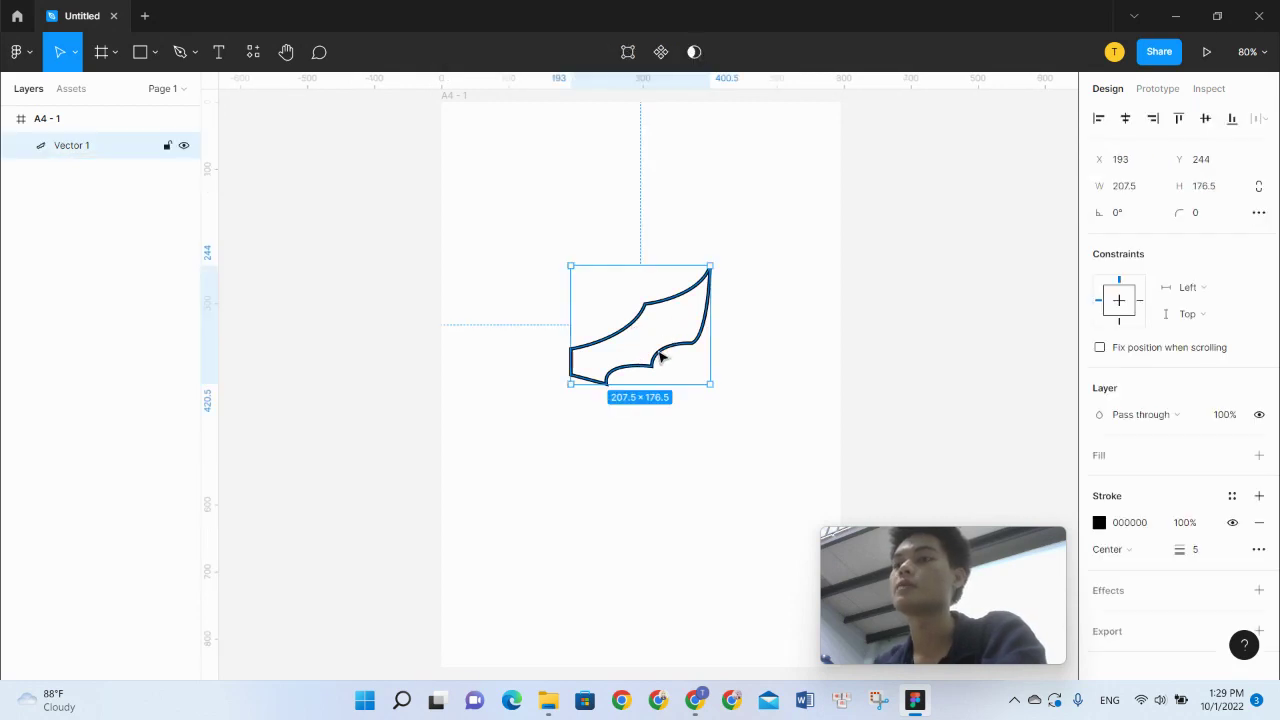
pyautogui.click(1259, 455)
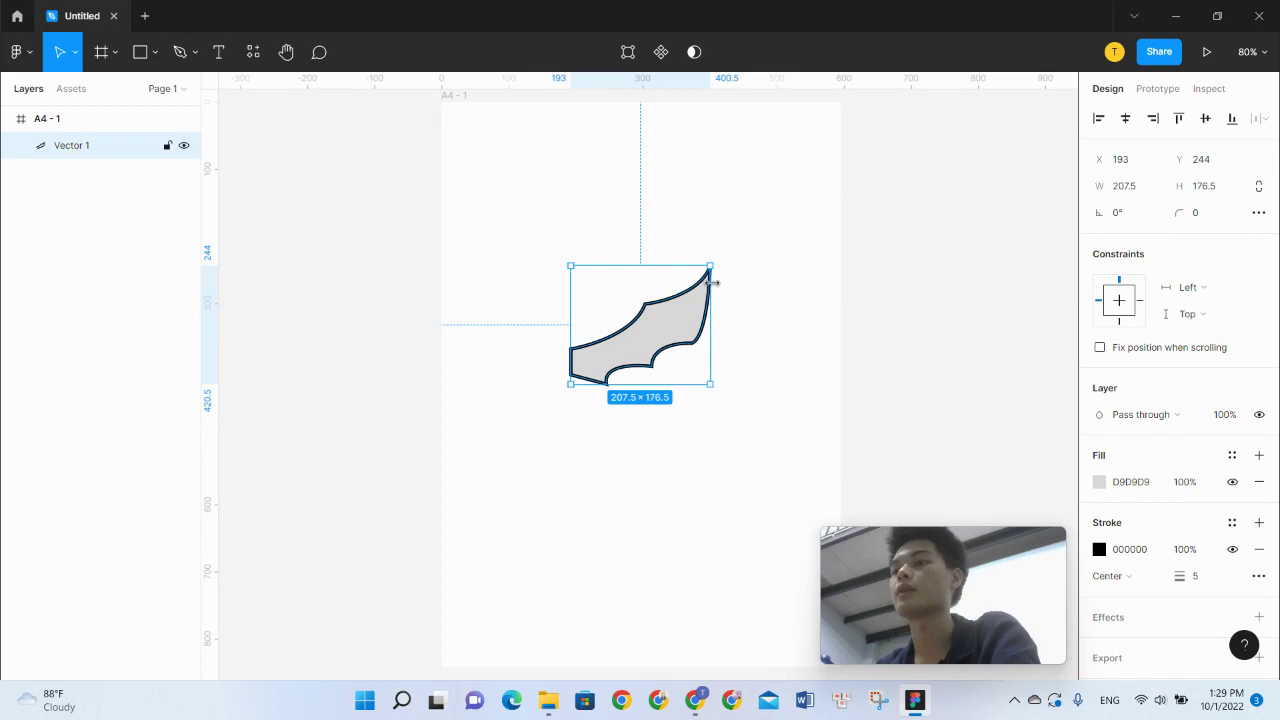
pyautogui.click(1101, 483)
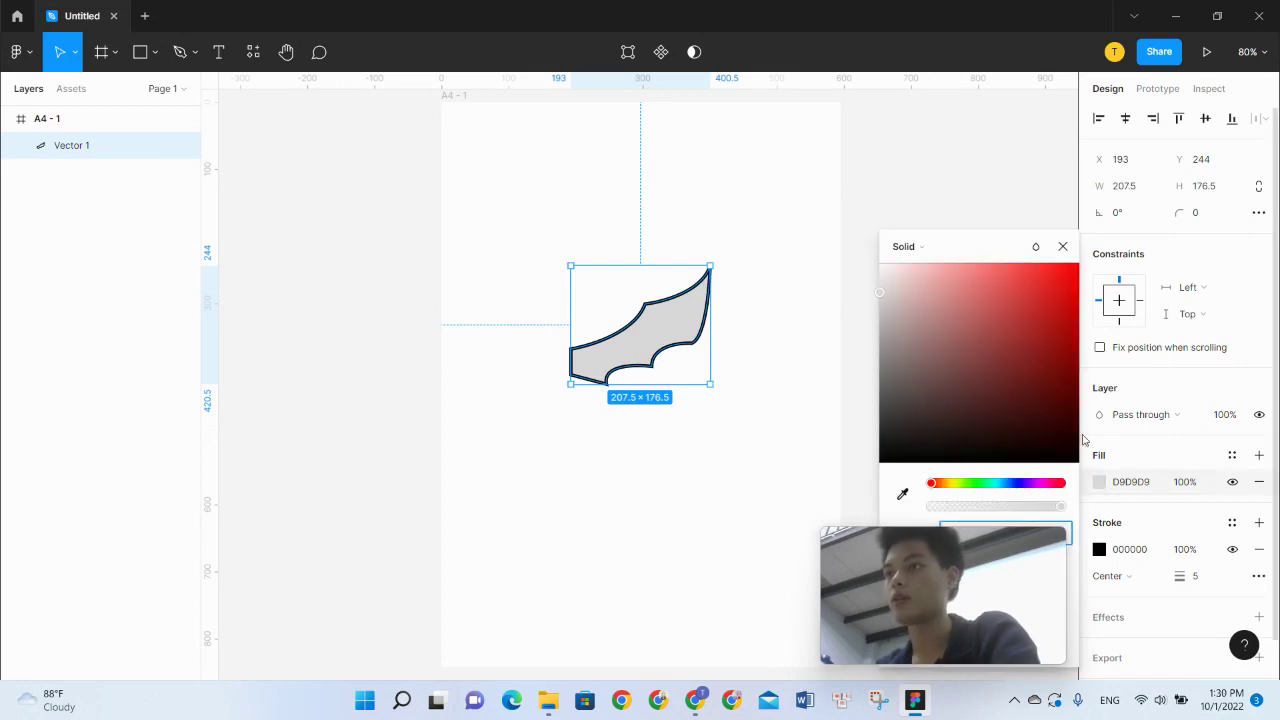
pyautogui.moveTo(1011, 344)
pyautogui.mouseDown()
pyautogui.moveTo(968, 410)
pyautogui.moveTo(1002, 373)
pyautogui.mouseUp()
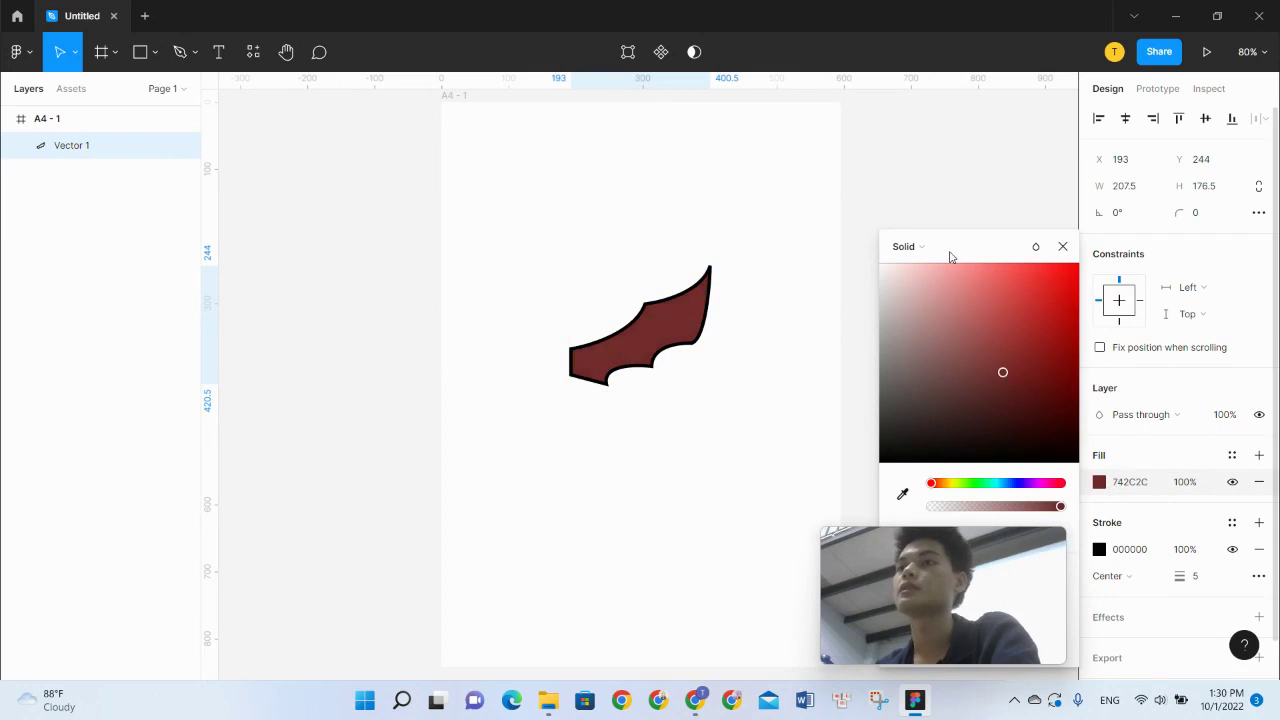
pyautogui.click(966, 167)
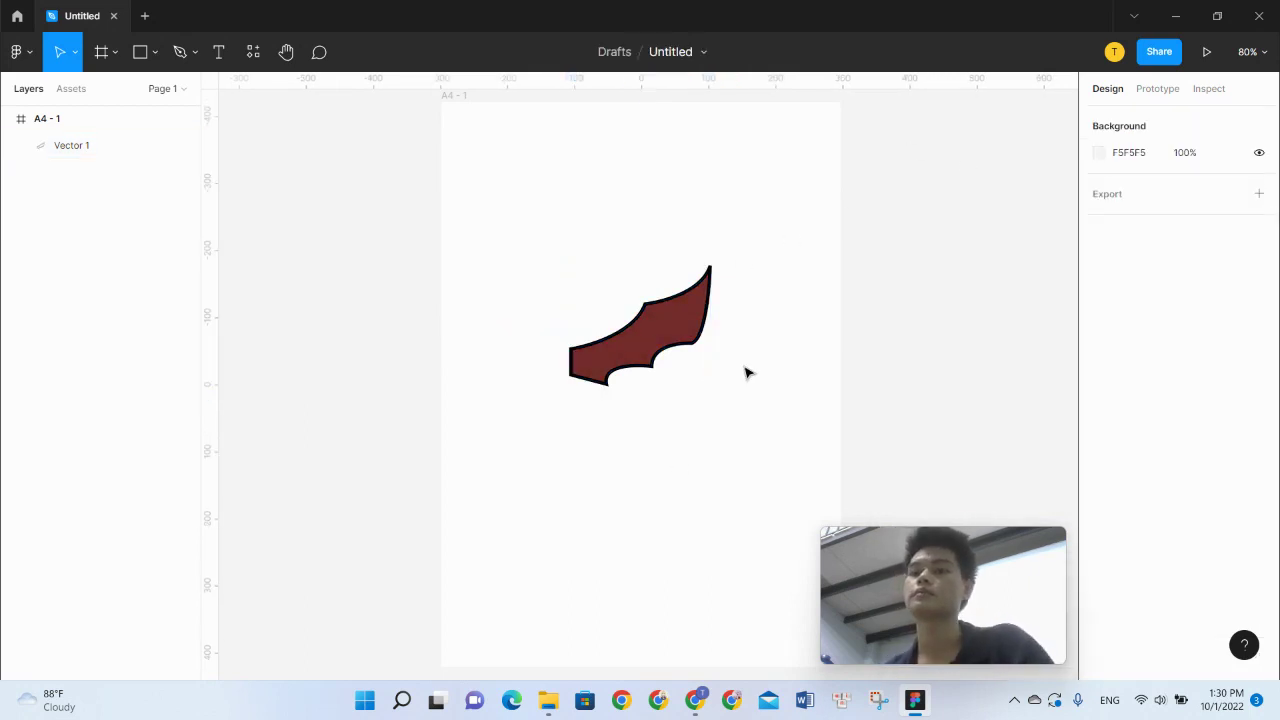
pyautogui.scroll(2, 666, 362)
pyautogui.scroll(3, 665, 362)
pyautogui.scroll(2, 664, 363)
pyautogui.scroll(2, 663, 363)
pyautogui.scroll(3, 663, 362)
pyautogui.scroll(-2, 663, 361)
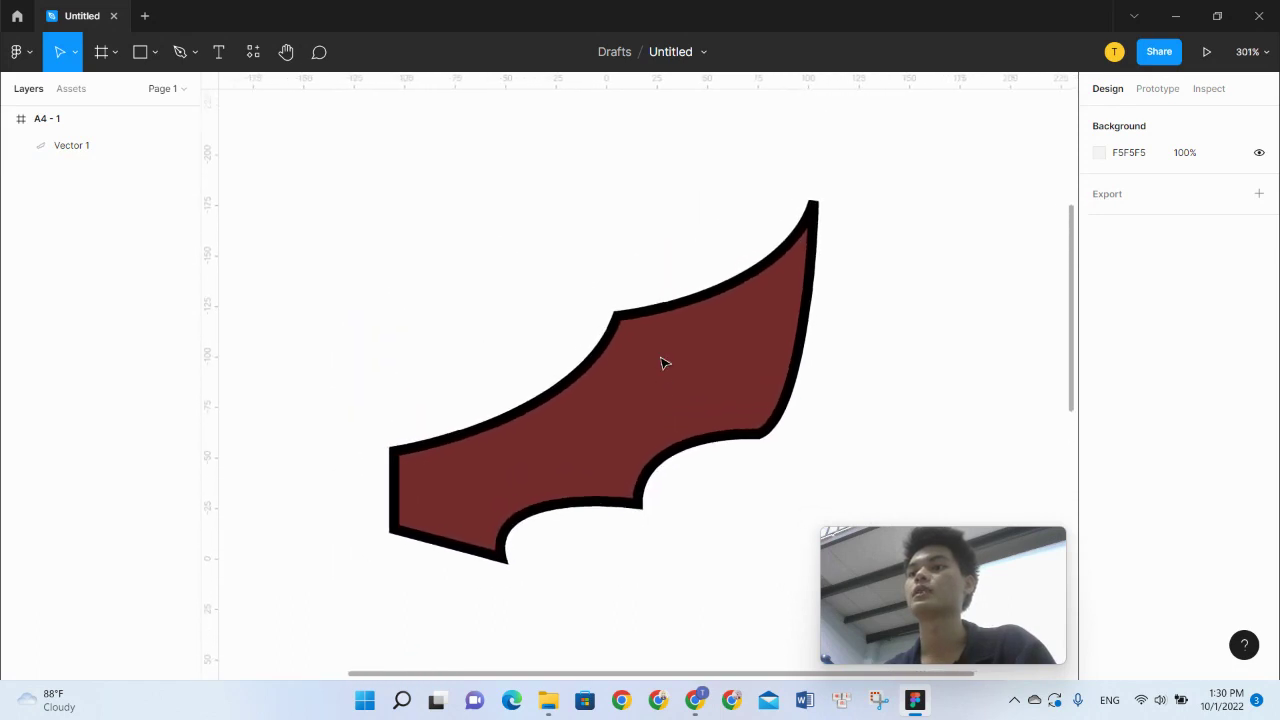
# Step: Copy the 742C2C fill hex into the stroke colour so the outline matches
pyautogui.click(735, 298)
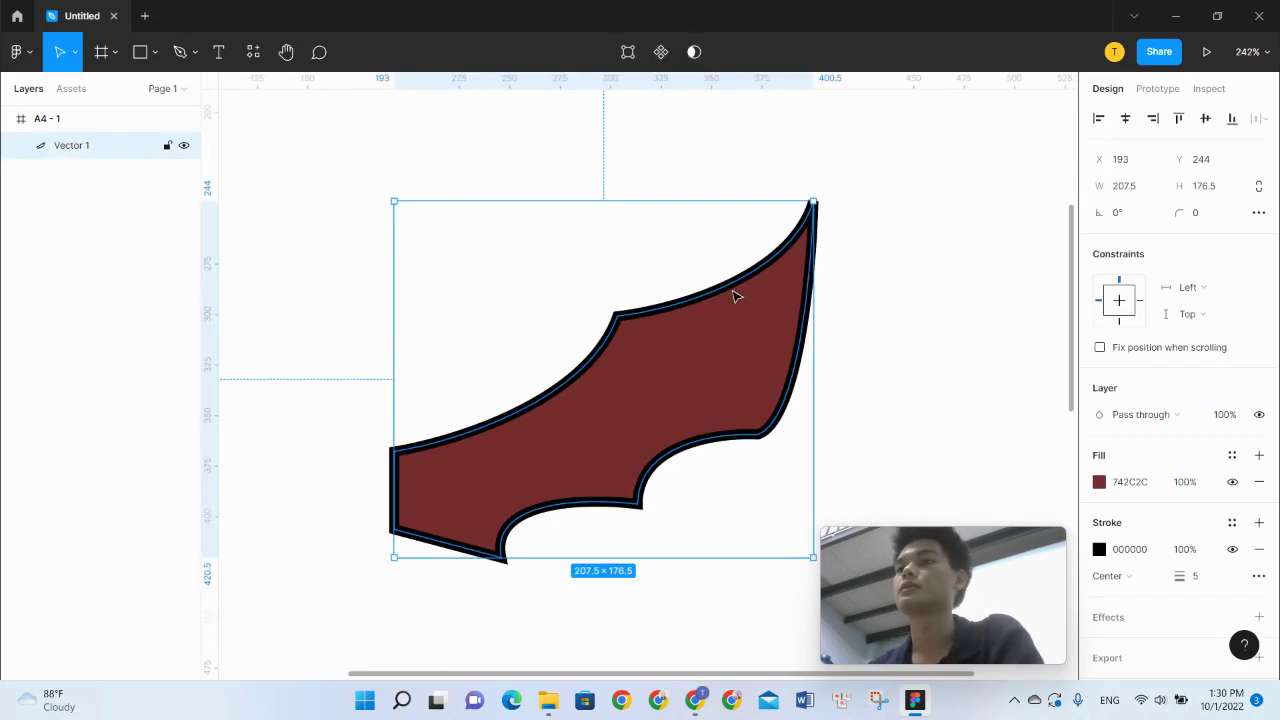
pyautogui.click(1195, 576)
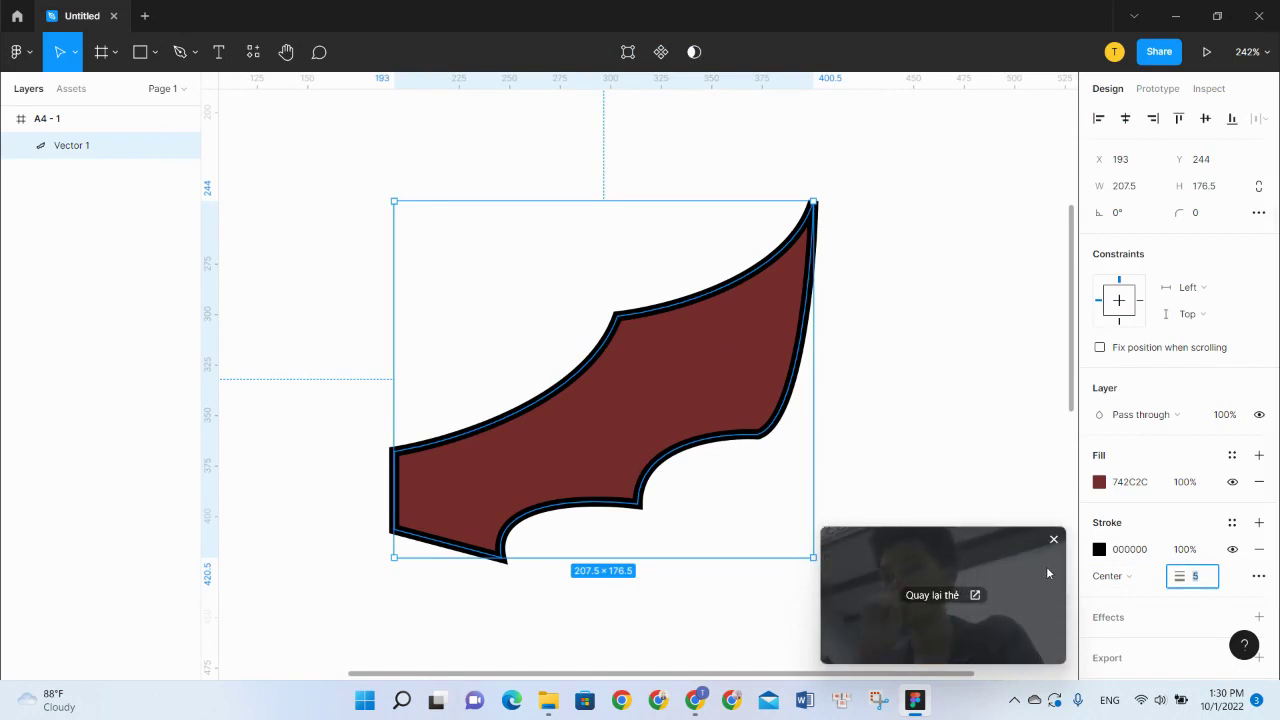
pyautogui.click(1132, 481)
pyautogui.click(1143, 552)
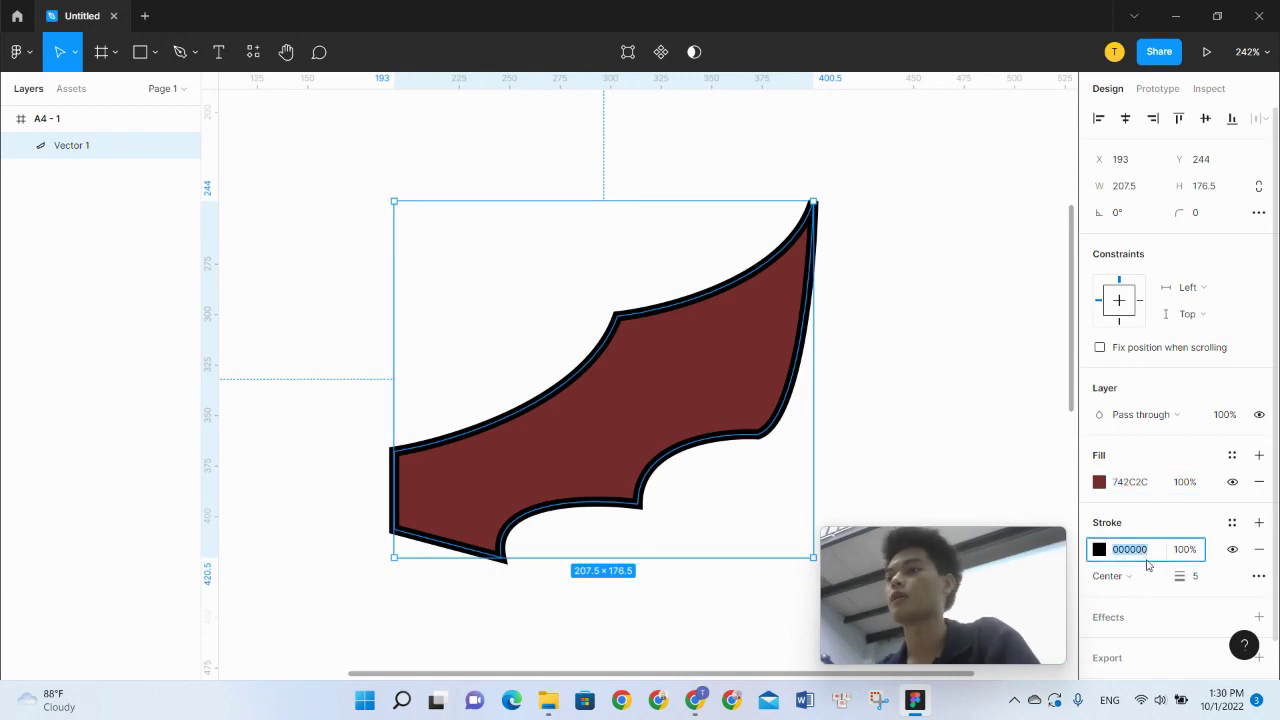
pyautogui.write('742C2C')
pyautogui.press('Return')
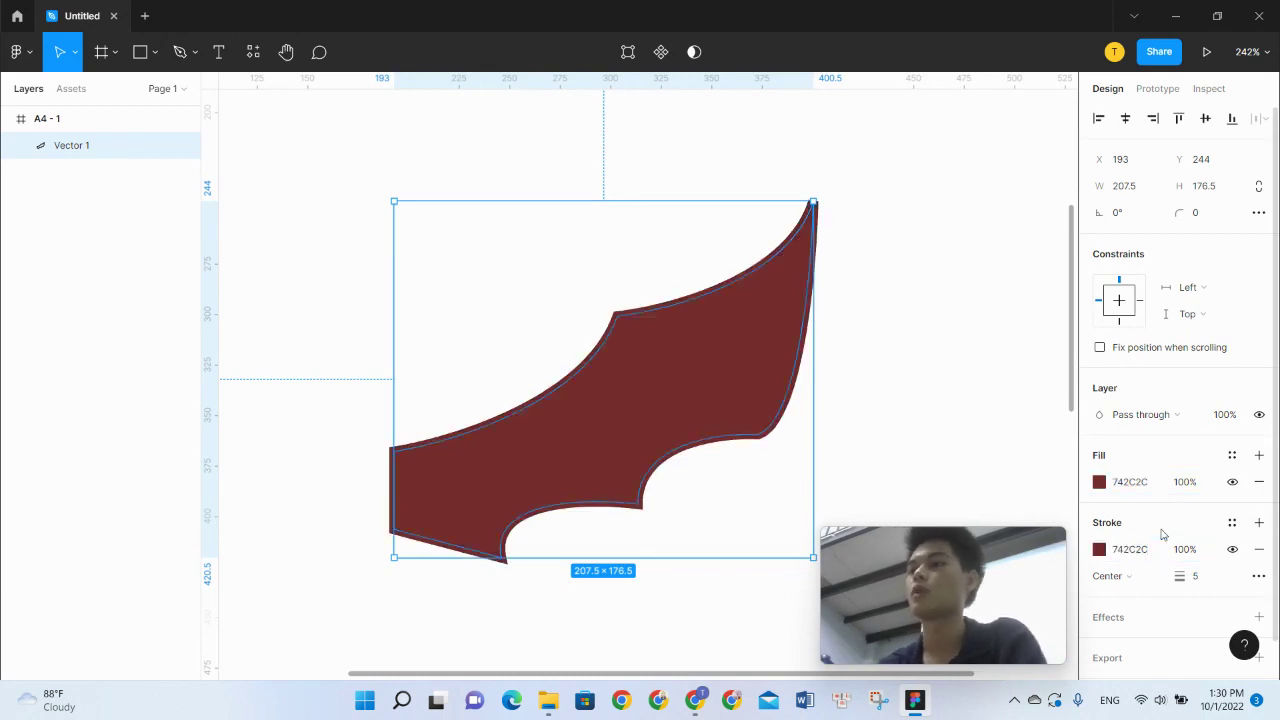
pyautogui.click(880, 352)
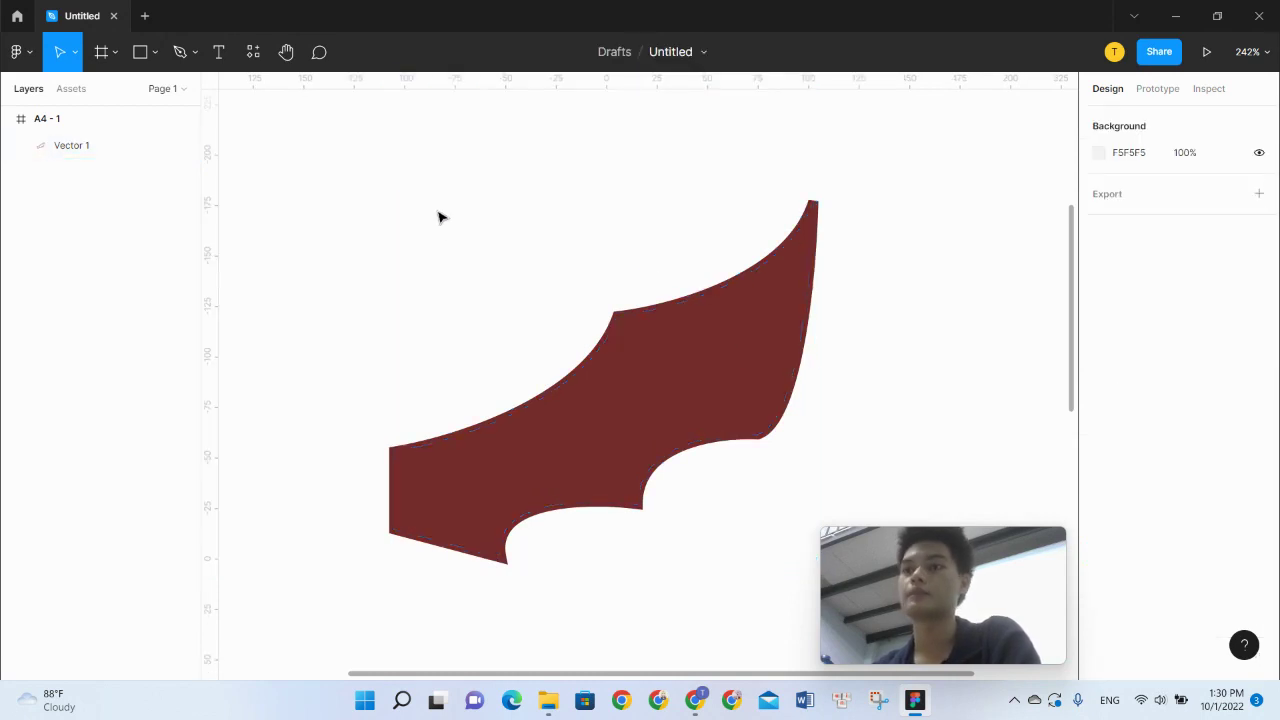
# Step: Draw a curved vein from the wing's upper notch to its left edge
pyautogui.click(180, 52)
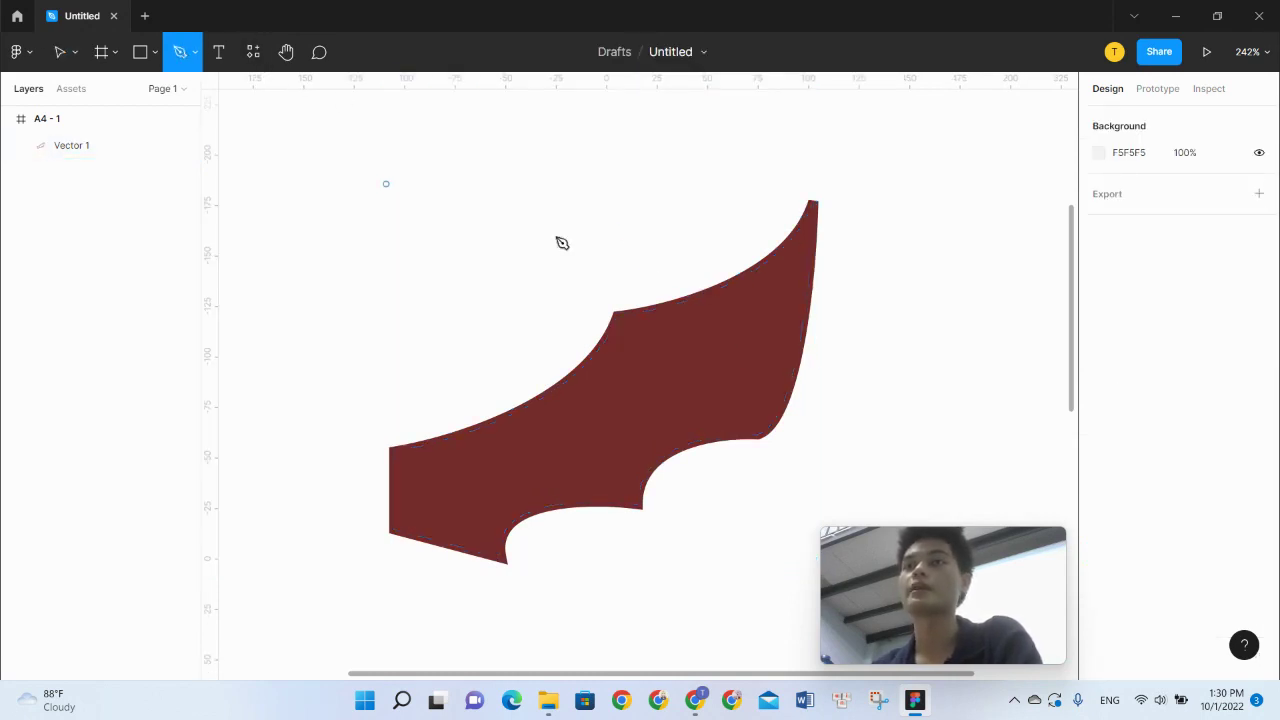
pyautogui.click(617, 314)
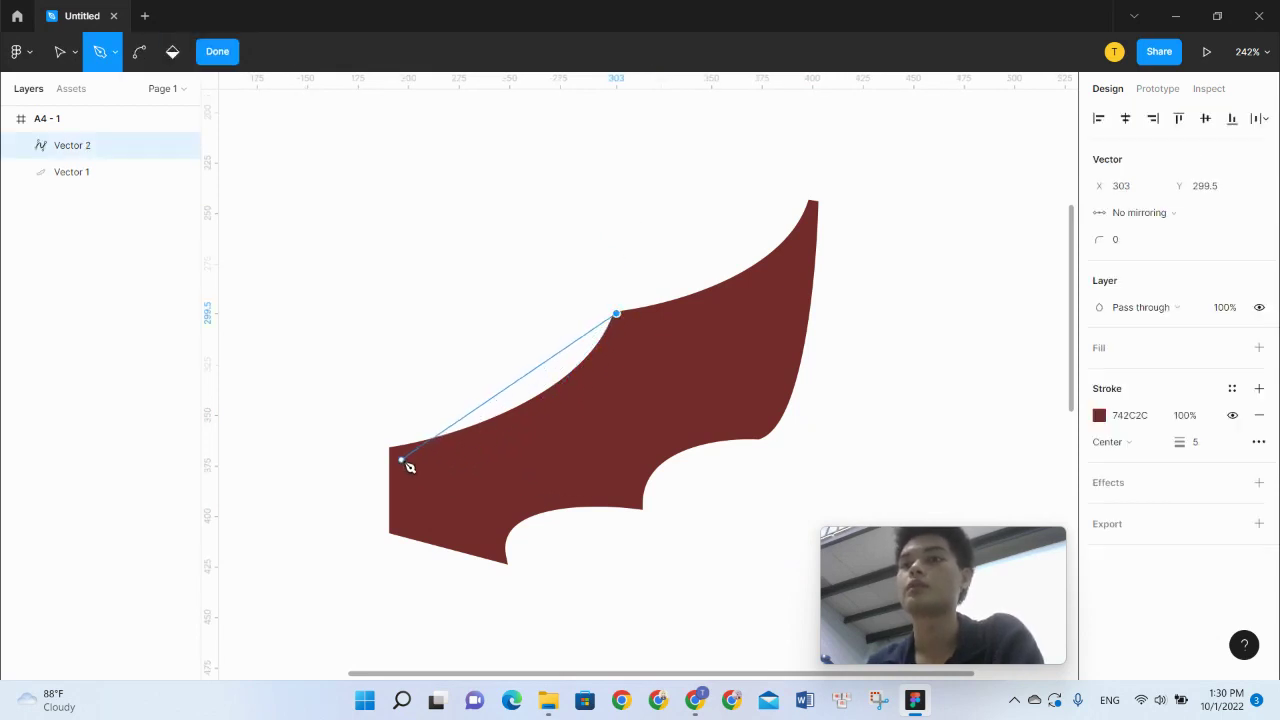
pyautogui.moveTo(406, 477)
pyautogui.mouseDown()
pyautogui.moveTo(285, 438)
pyautogui.moveTo(240, 454)
pyautogui.mouseUp()
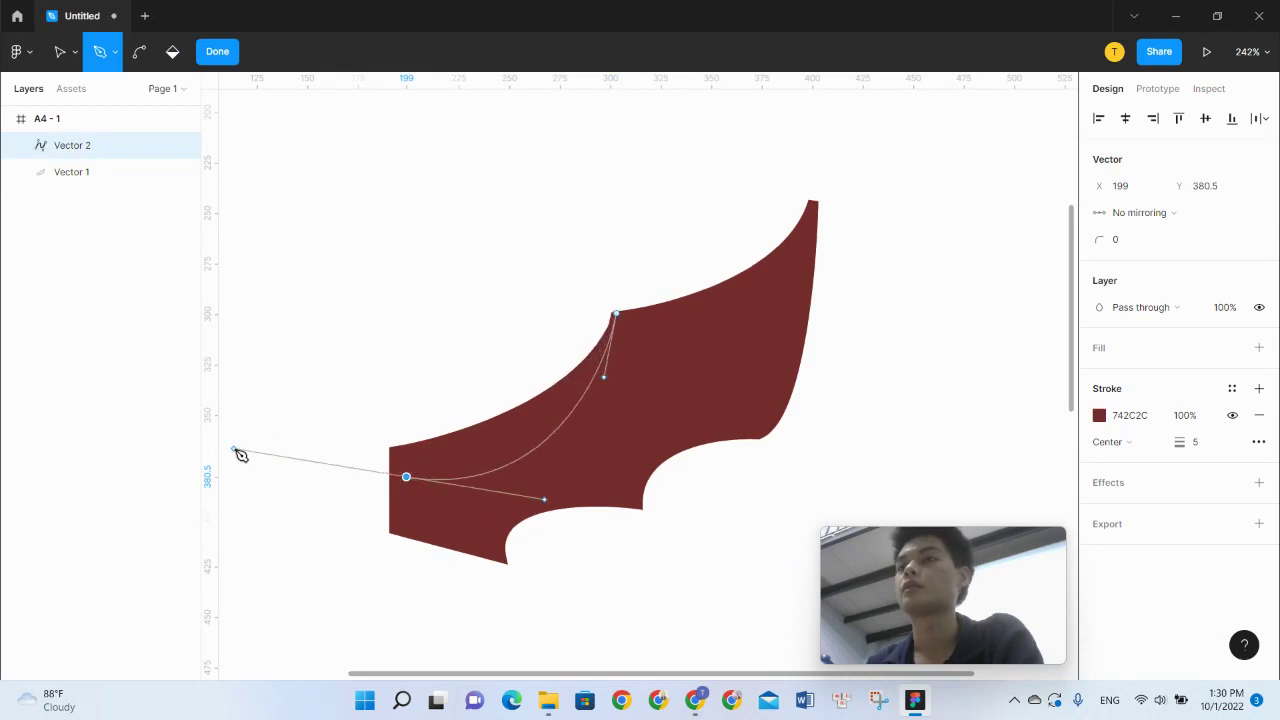
# Step: Make the vein stroke black 000000 with weight 2
pyautogui.click(1098, 418)
pyautogui.moveTo(944, 372); pyautogui.dragTo(880, 444)
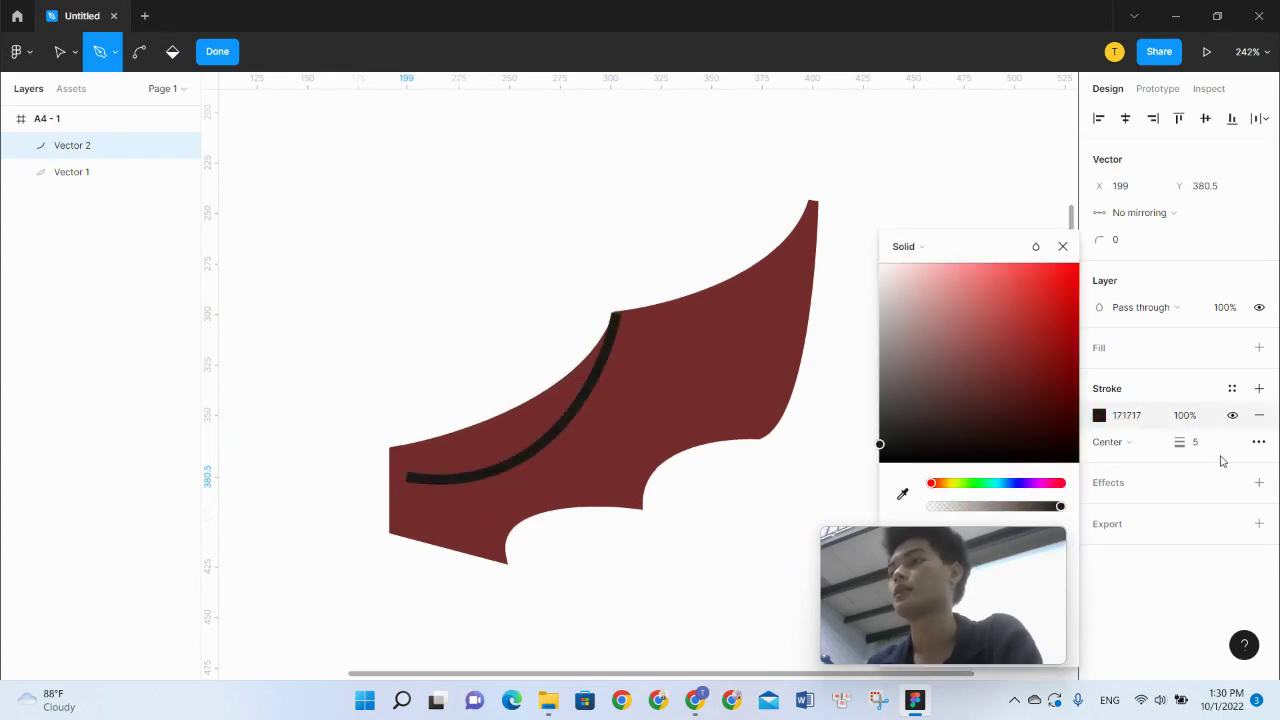
pyautogui.click(880, 462)
pyautogui.click(1199, 446)
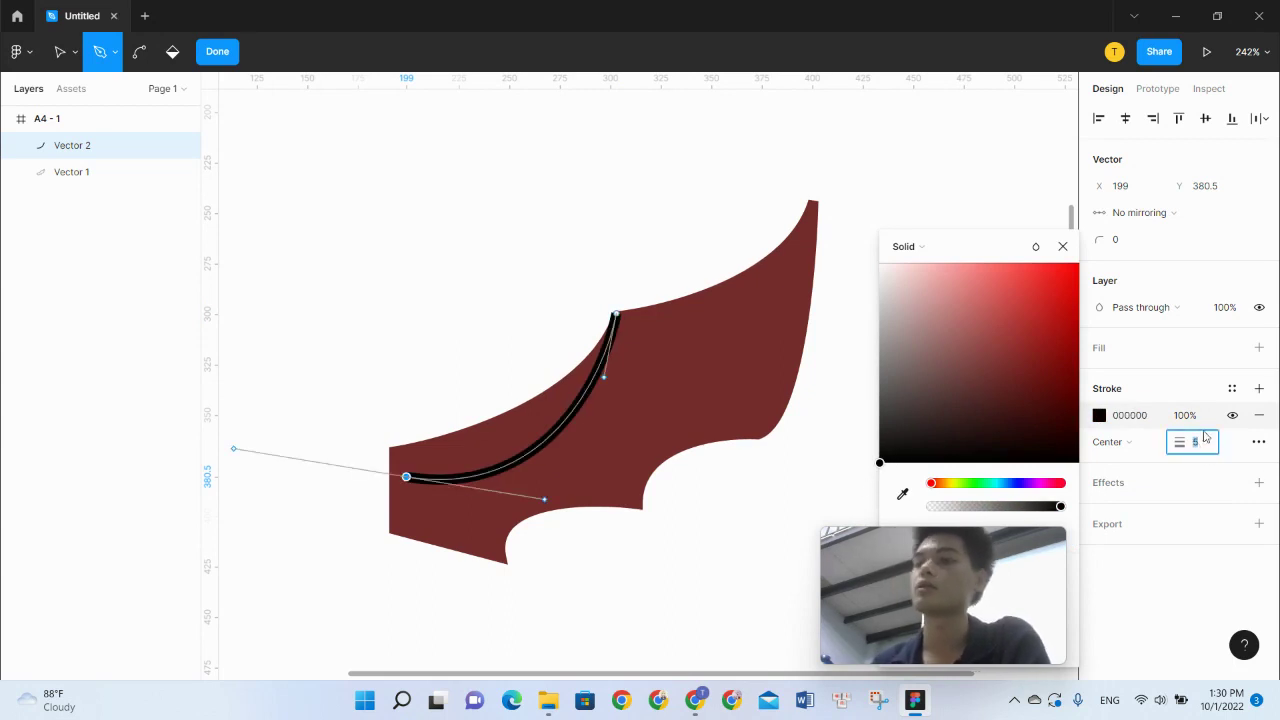
pyautogui.write('2')
pyautogui.press('Return')
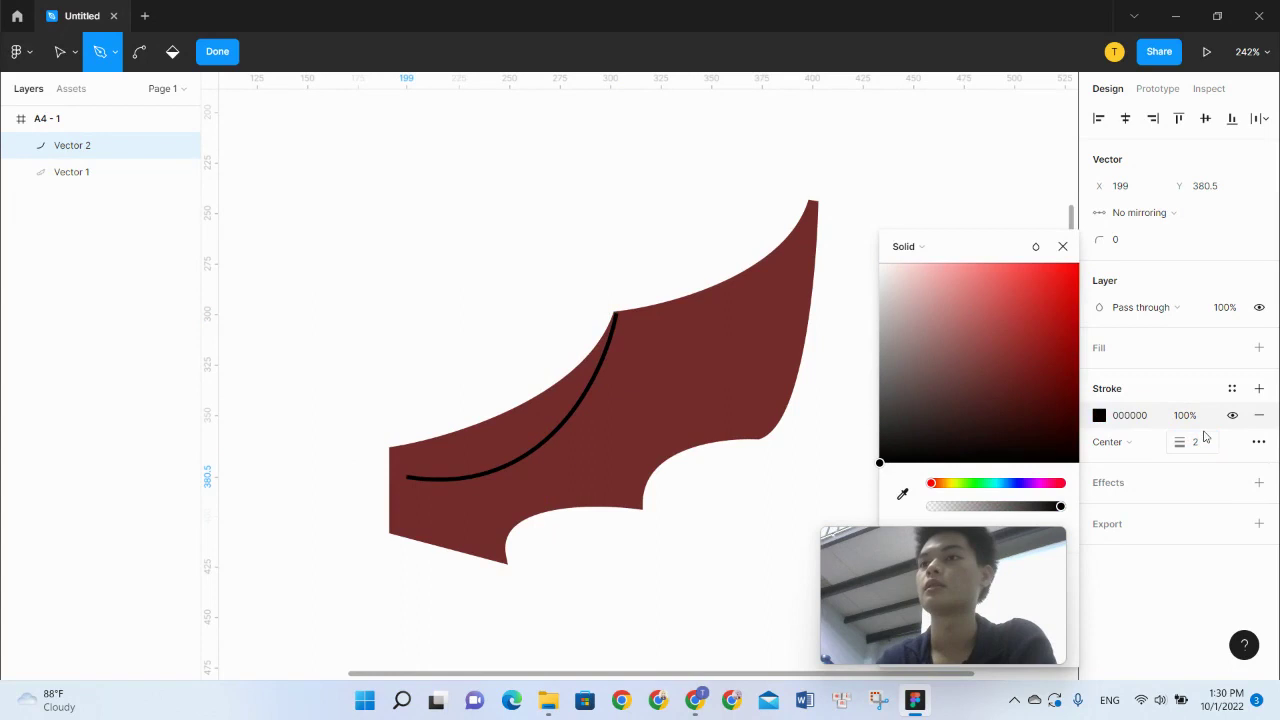
# Step: Move the vein's end point down onto the wing's left edge
pyautogui.click(407, 478)
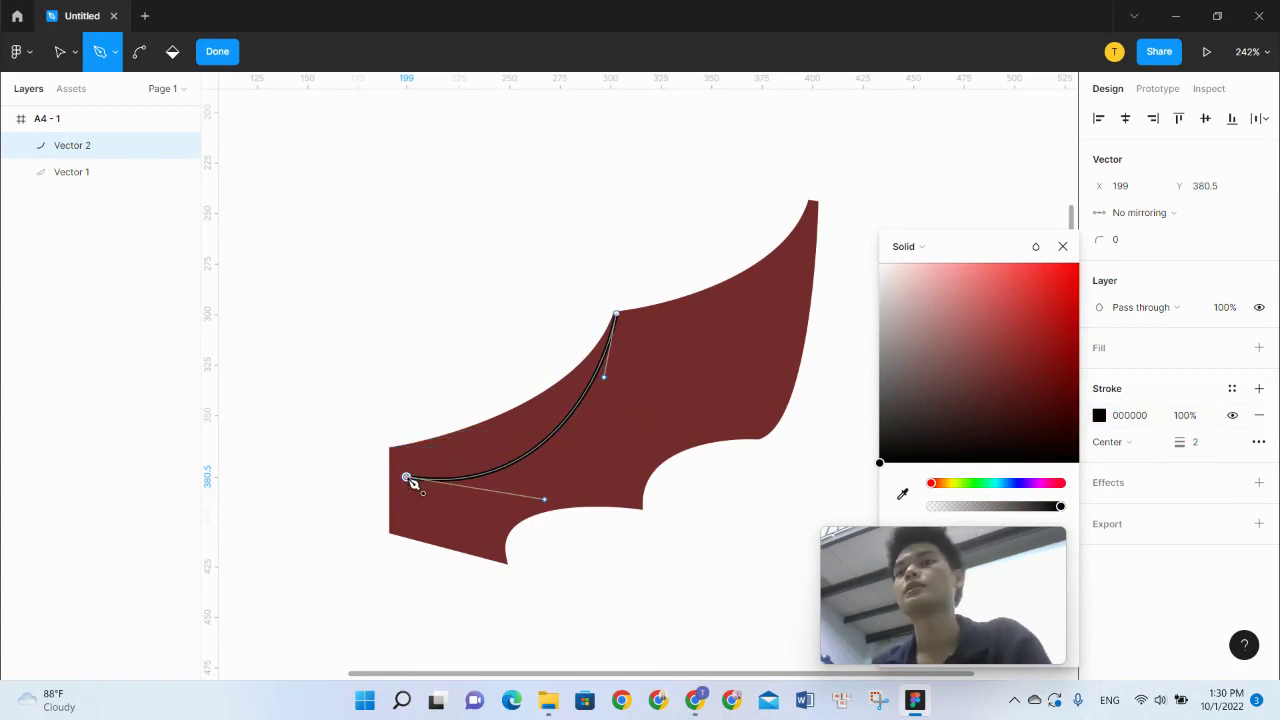
pyautogui.click(223, 58)
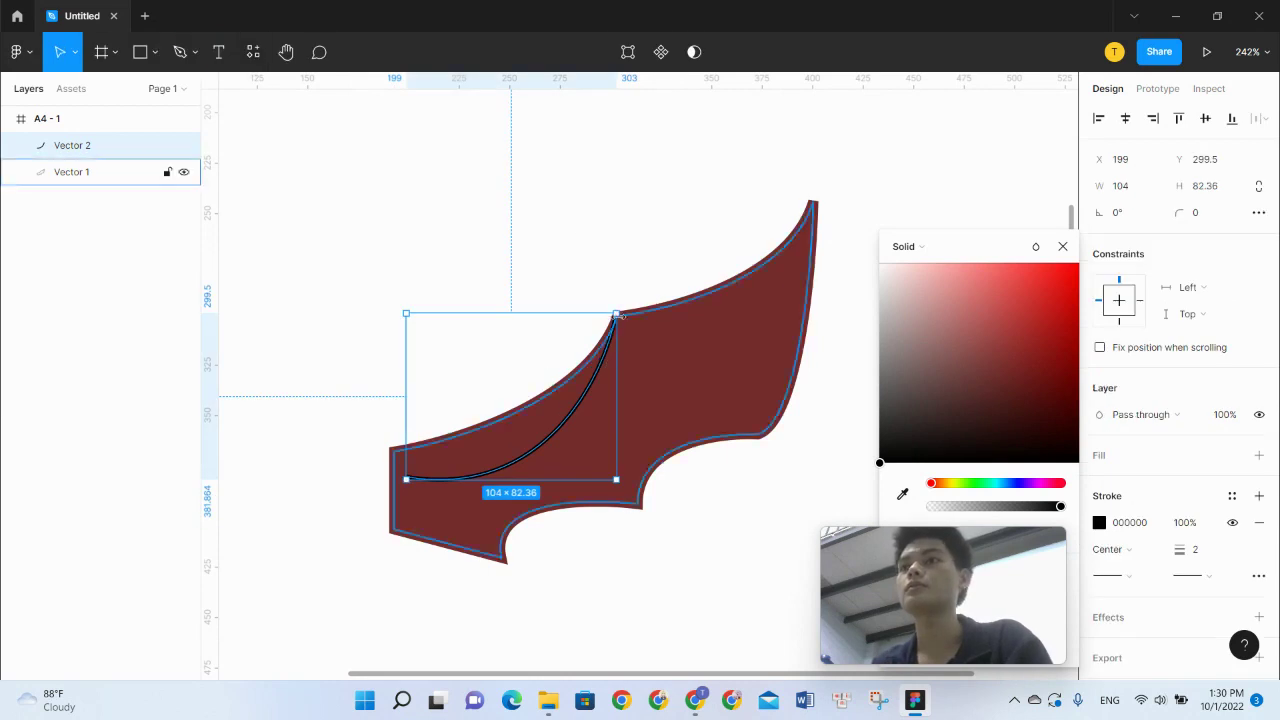
pyautogui.click(635, 55)
pyautogui.moveTo(407, 478)
pyautogui.mouseDown()
pyautogui.moveTo(391, 479)
pyautogui.moveTo(403, 493)
pyautogui.mouseUp()
pyautogui.click(378, 508)
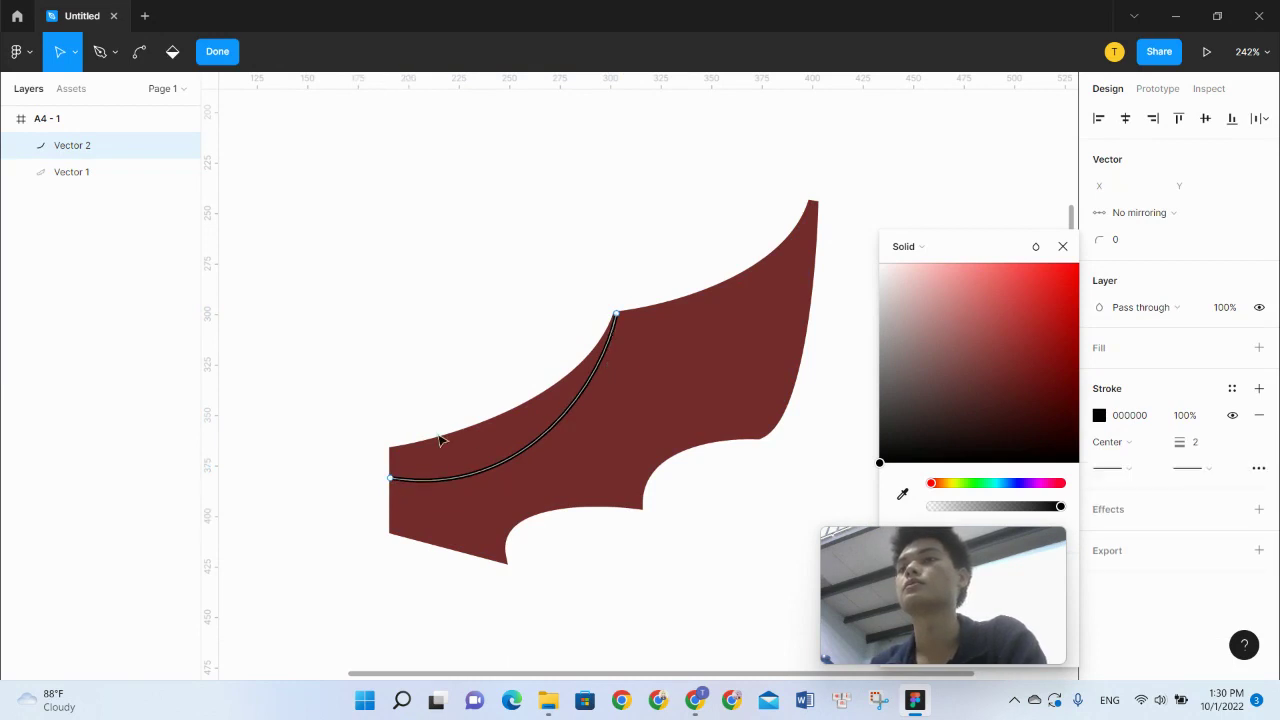
pyautogui.click(215, 57)
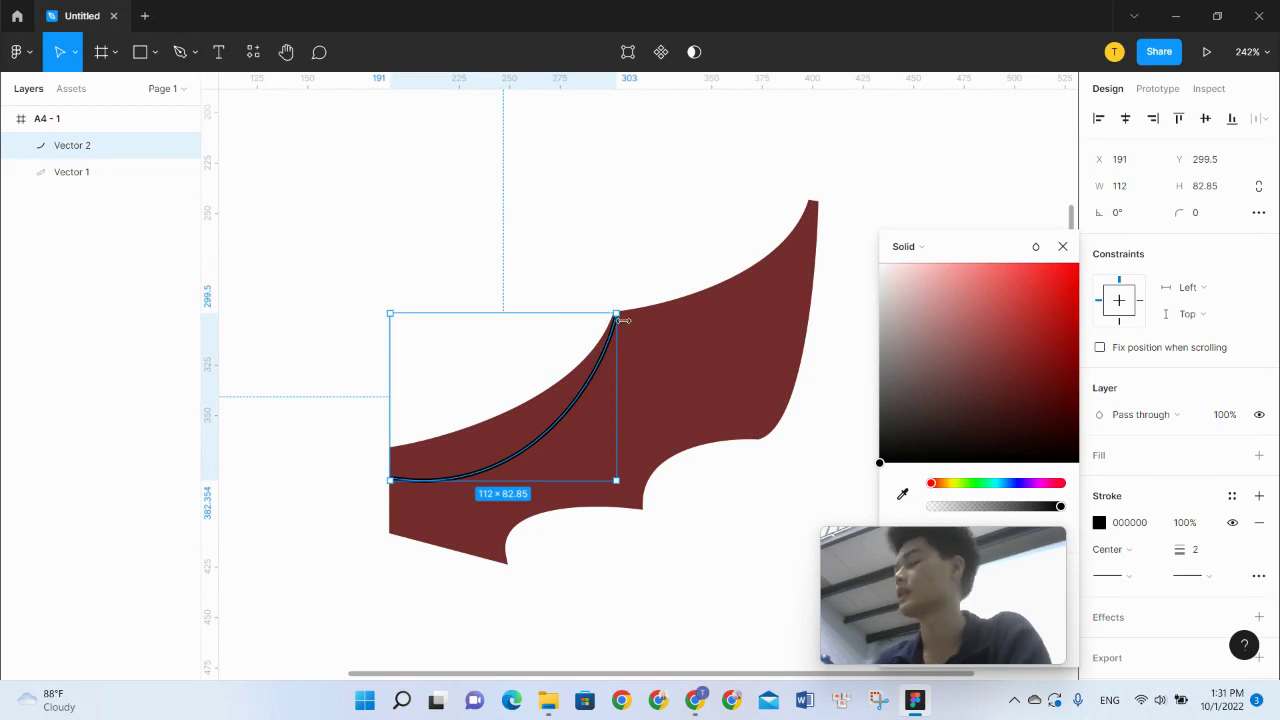
# Step: Undo an accidental reshape and fine-tune the vein's left end point
pyautogui.moveTo(390, 482); pyautogui.dragTo(402, 491)
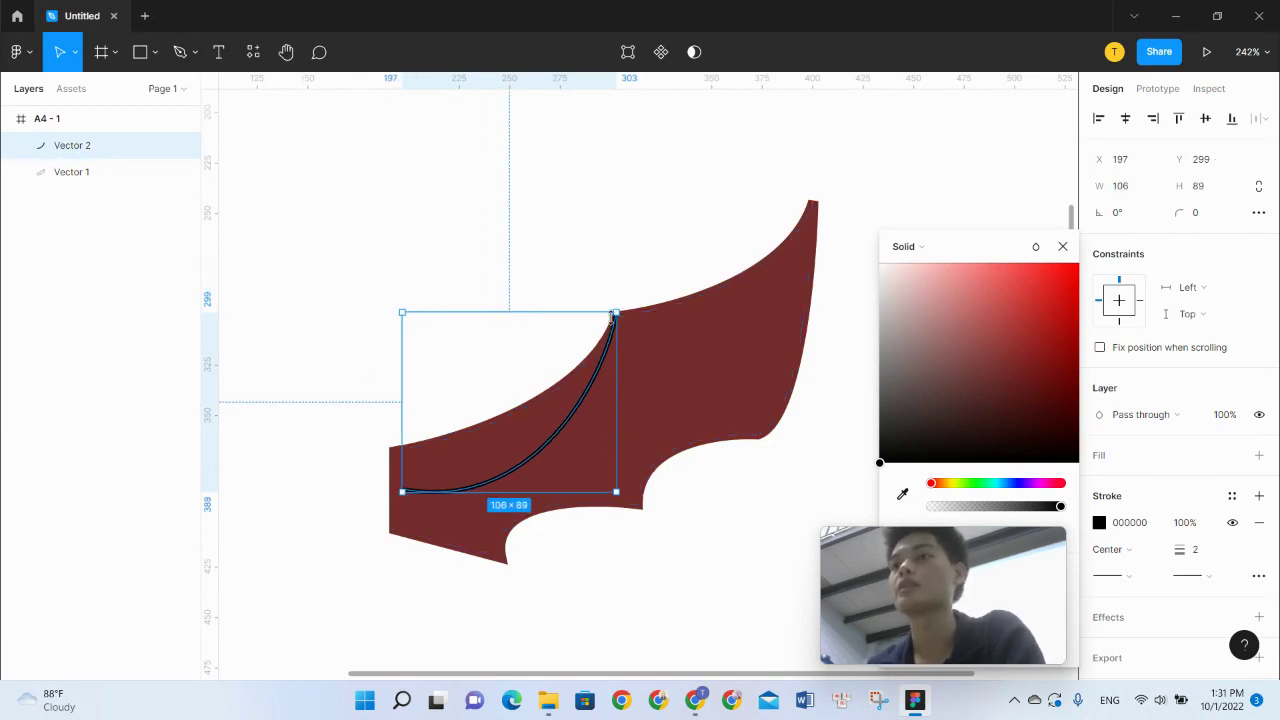
pyautogui.hotkey('ctrl', 'z')
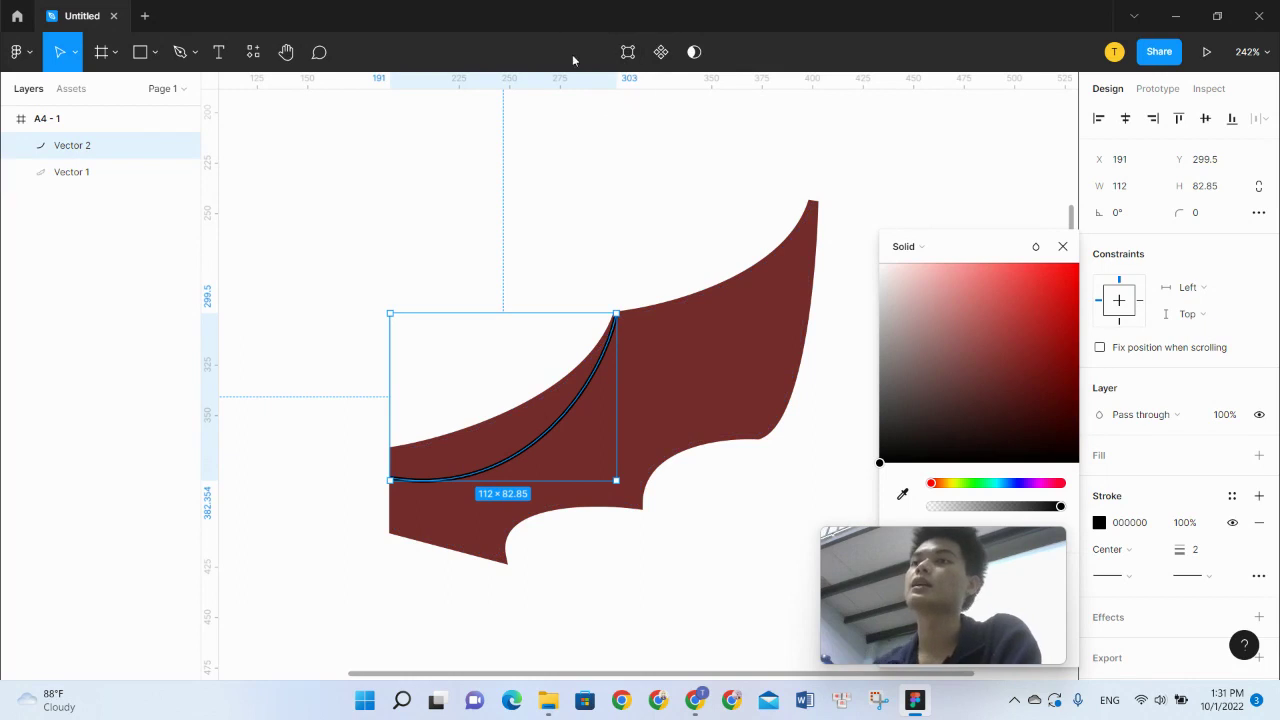
pyautogui.click(629, 55)
pyautogui.moveTo(392, 480)
pyautogui.mouseDown()
pyautogui.moveTo(612, 306)
pyautogui.moveTo(393, 477)
pyautogui.mouseUp()
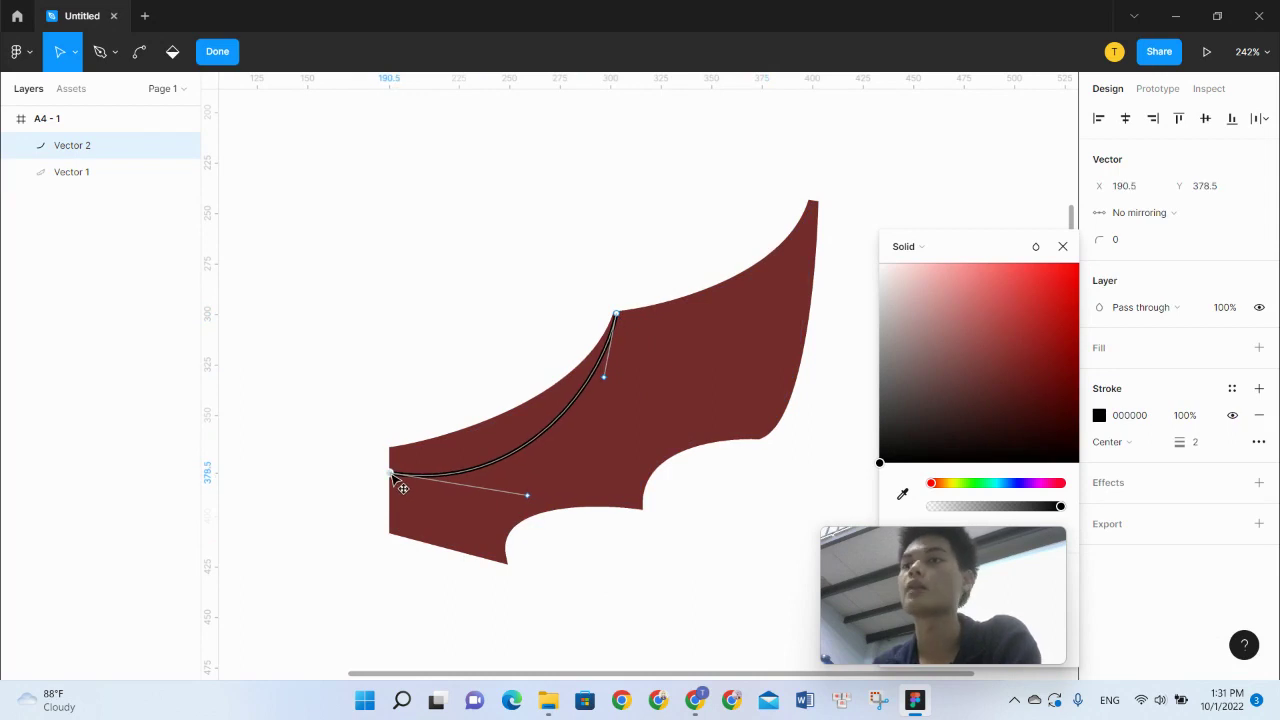
pyautogui.click(322, 521)
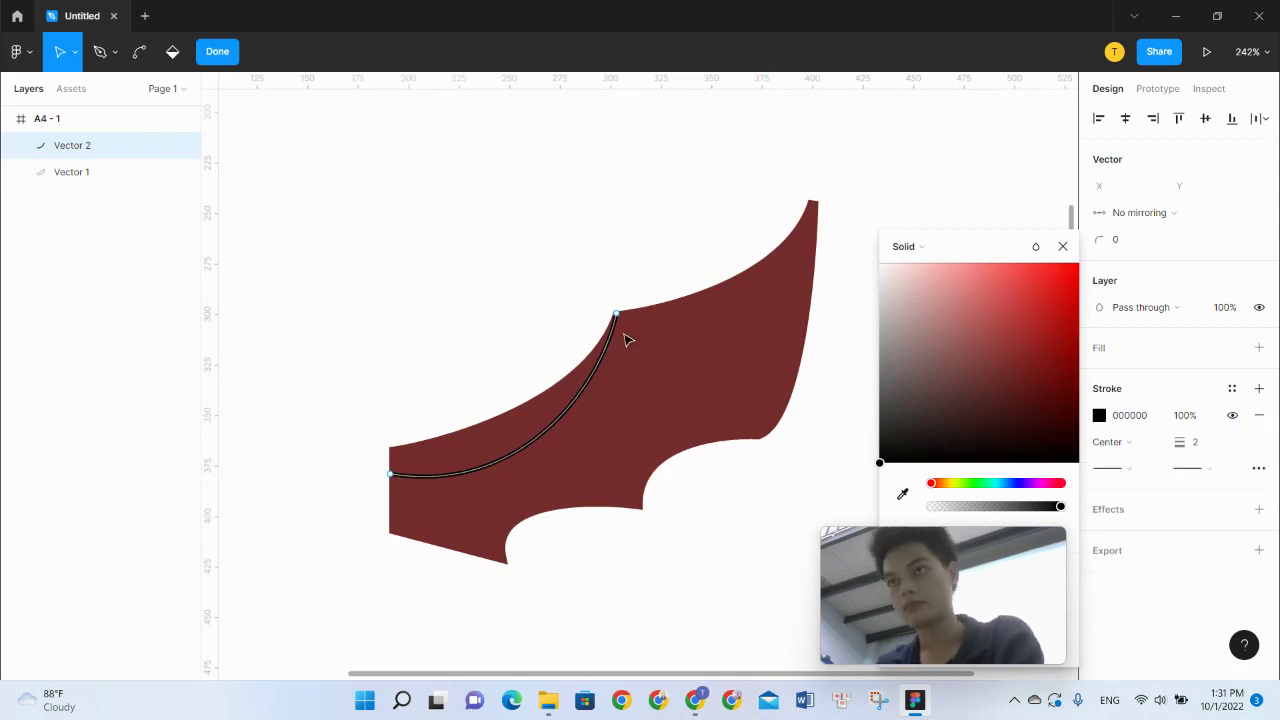
pyautogui.click(235, 61)
pyautogui.click(180, 51)
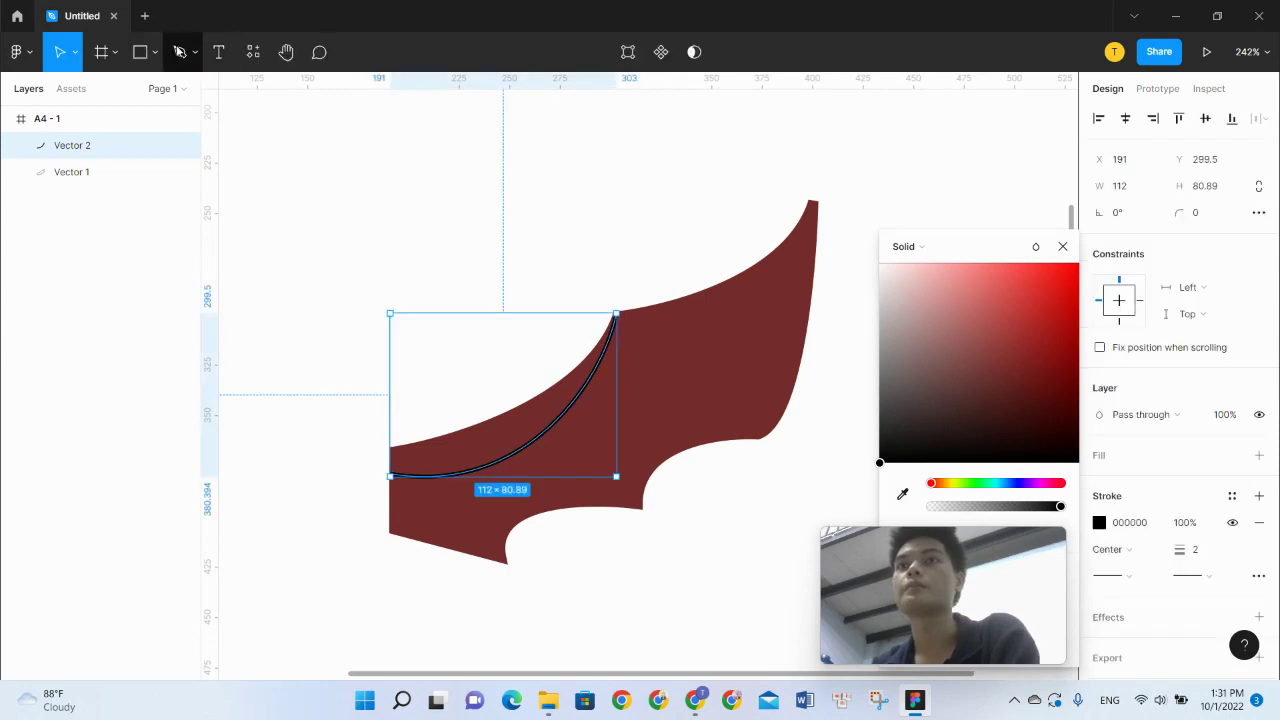
# Step: Draw a second vein curving from the upper notch to the wing's lower-left corner
pyautogui.click(617, 315)
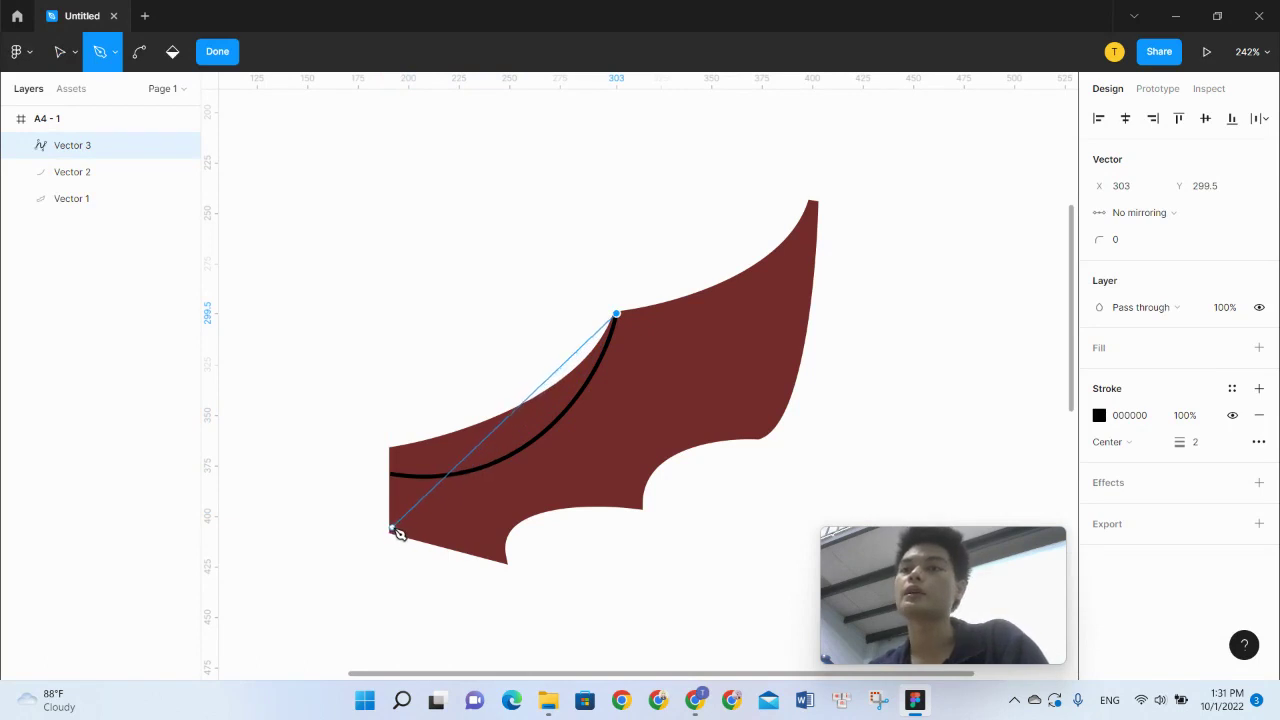
pyautogui.moveTo(397, 530)
pyautogui.mouseDown()
pyautogui.moveTo(240, 637)
pyautogui.moveTo(348, 630)
pyautogui.mouseUp()
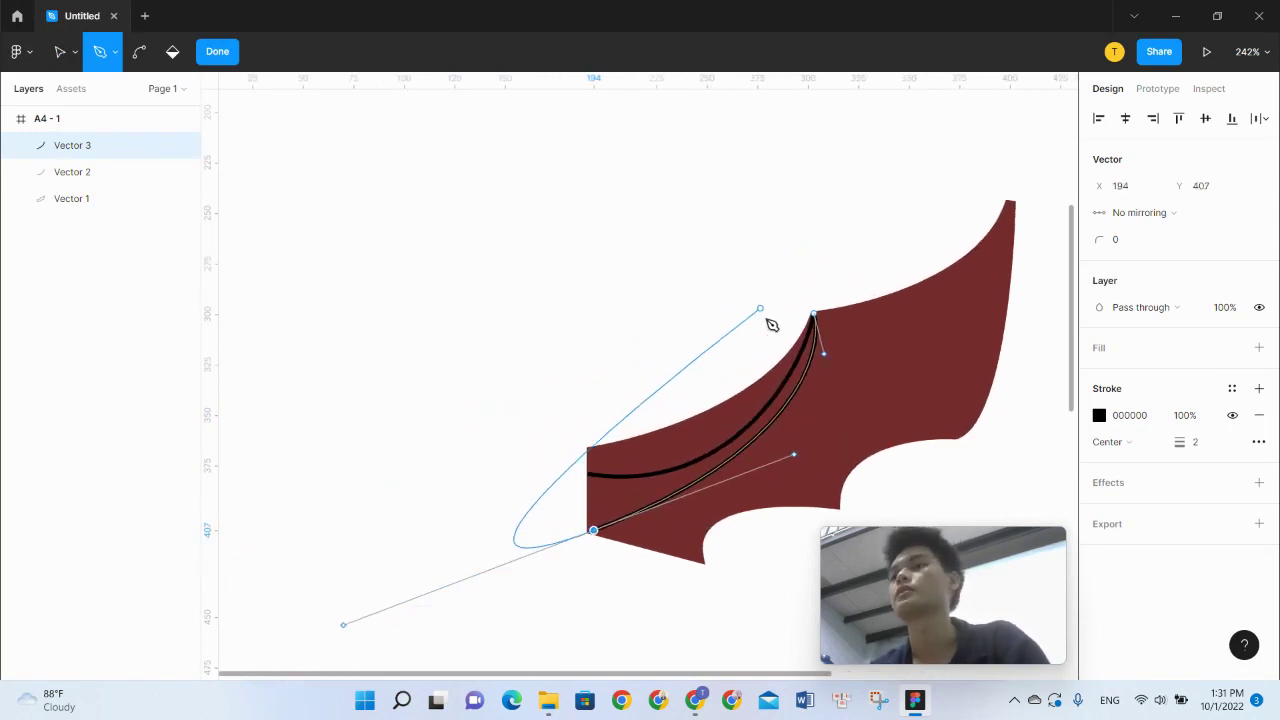
pyautogui.press('Return')
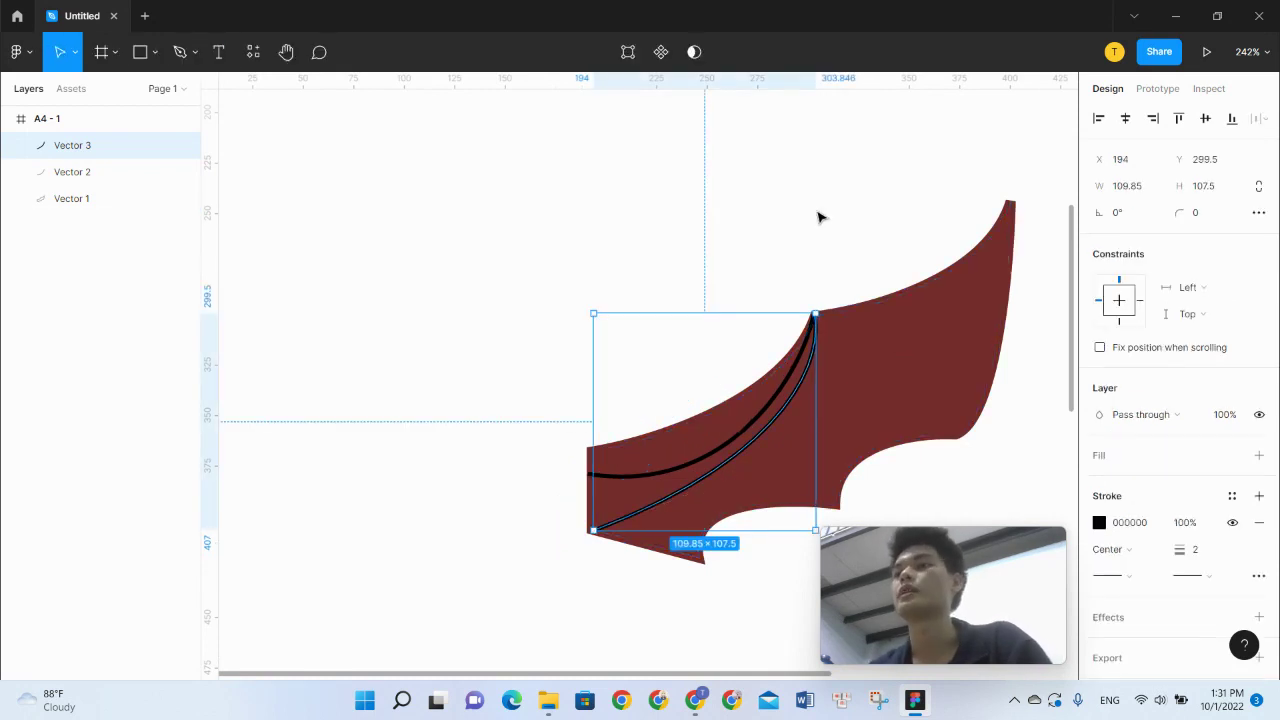
pyautogui.click(820, 214)
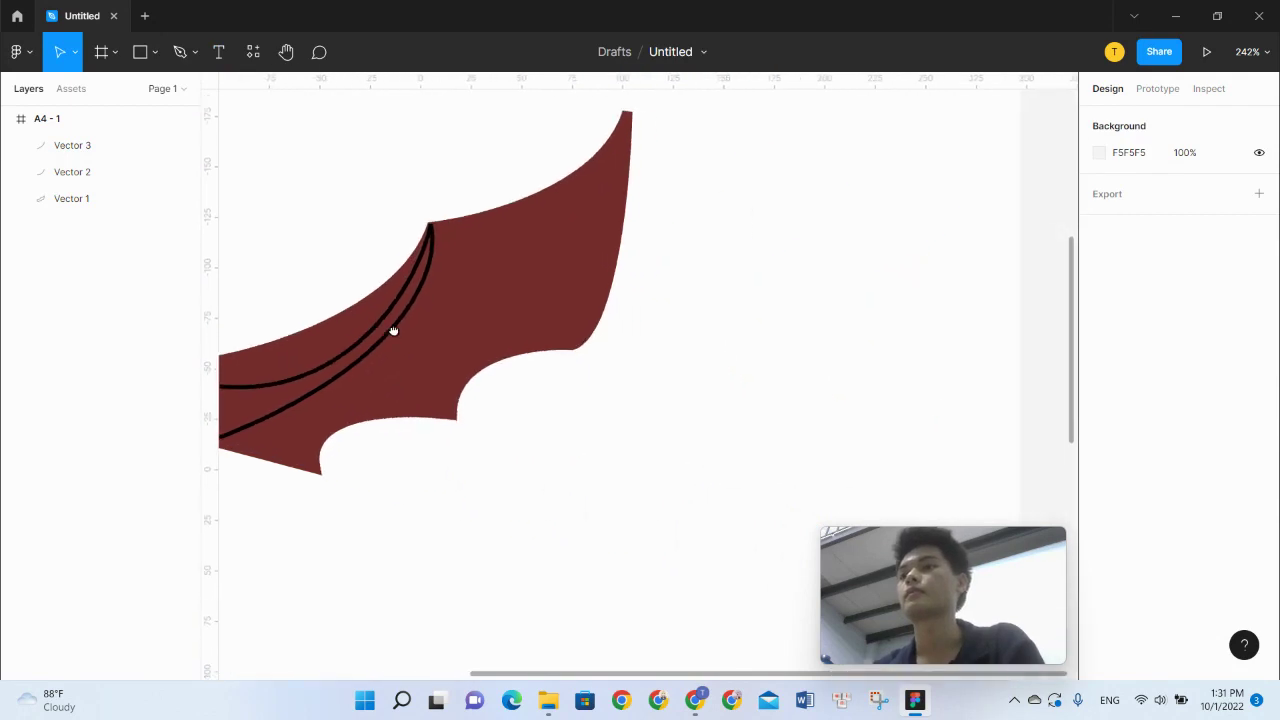
# Step: Draw a vein from the wing's joint curving along the top edge to the tip
pyautogui.moveTo(777, 419); pyautogui.dragTo(520, 394)
pyautogui.click(180, 52)
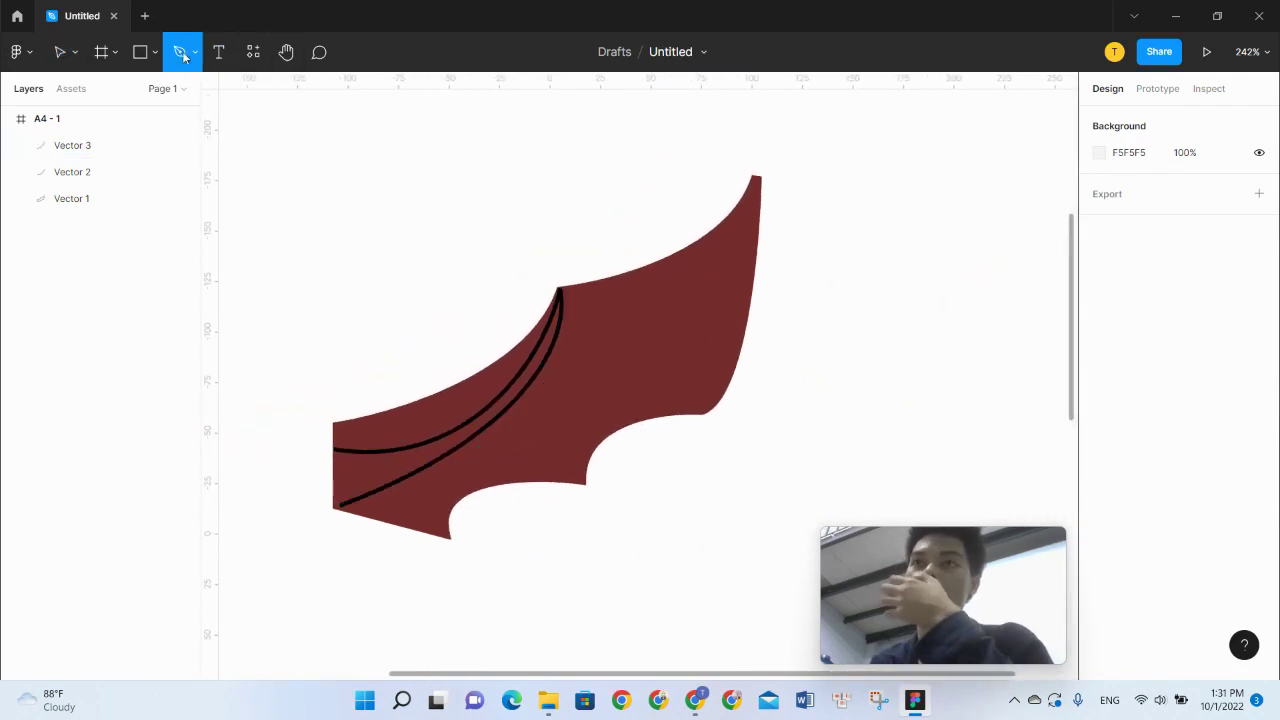
pyautogui.click(557, 289)
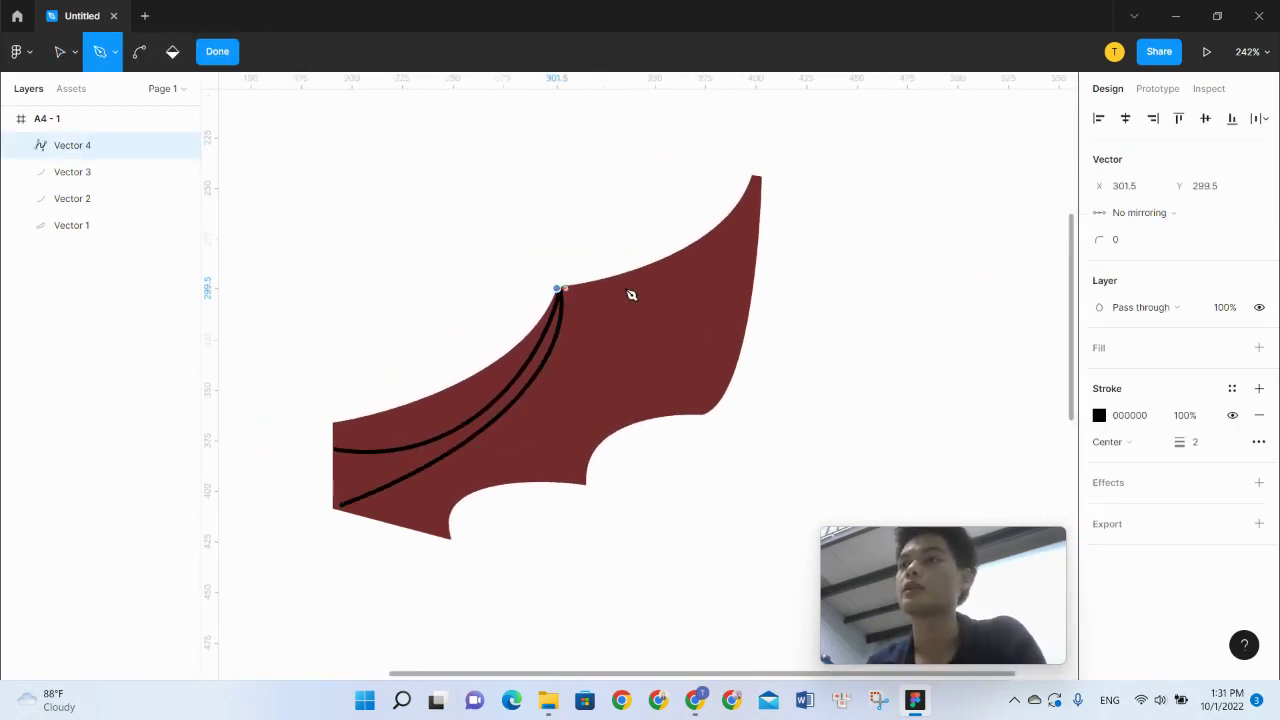
pyautogui.click(756, 182)
pyautogui.moveTo(757, 183); pyautogui.dragTo(820, 88)
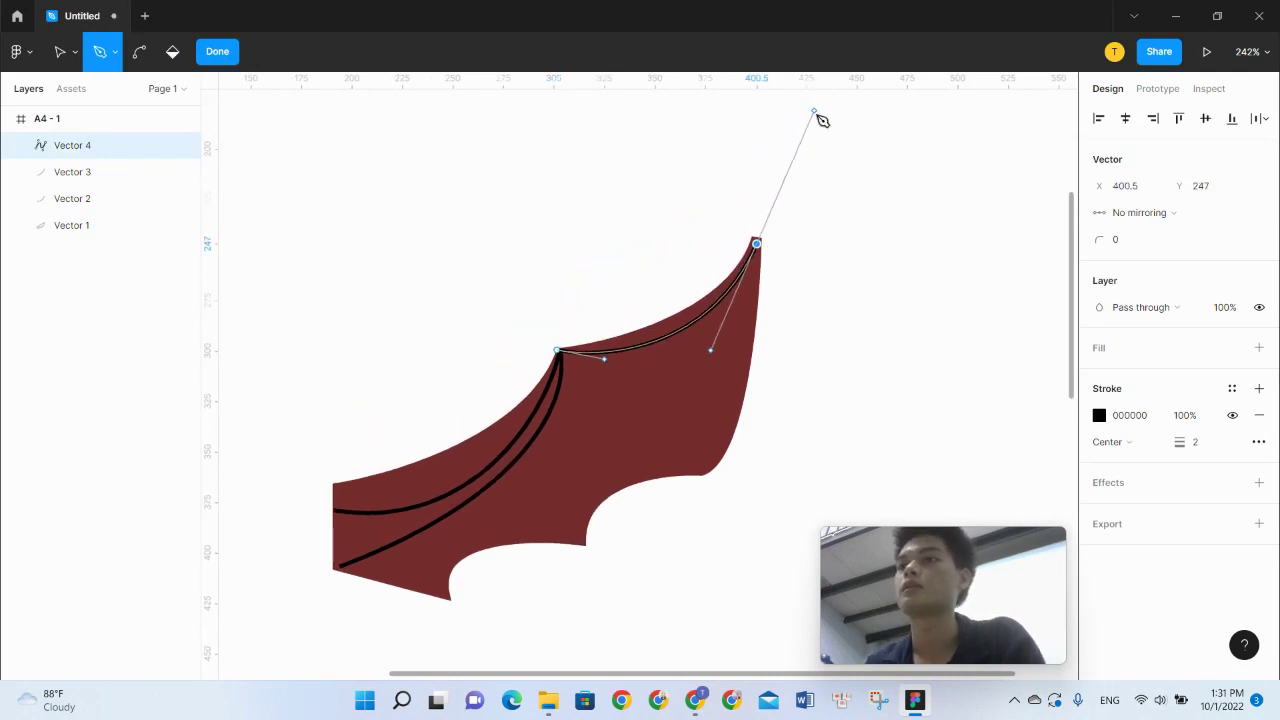
pyautogui.moveTo(820, 88); pyautogui.dragTo(838, 128)
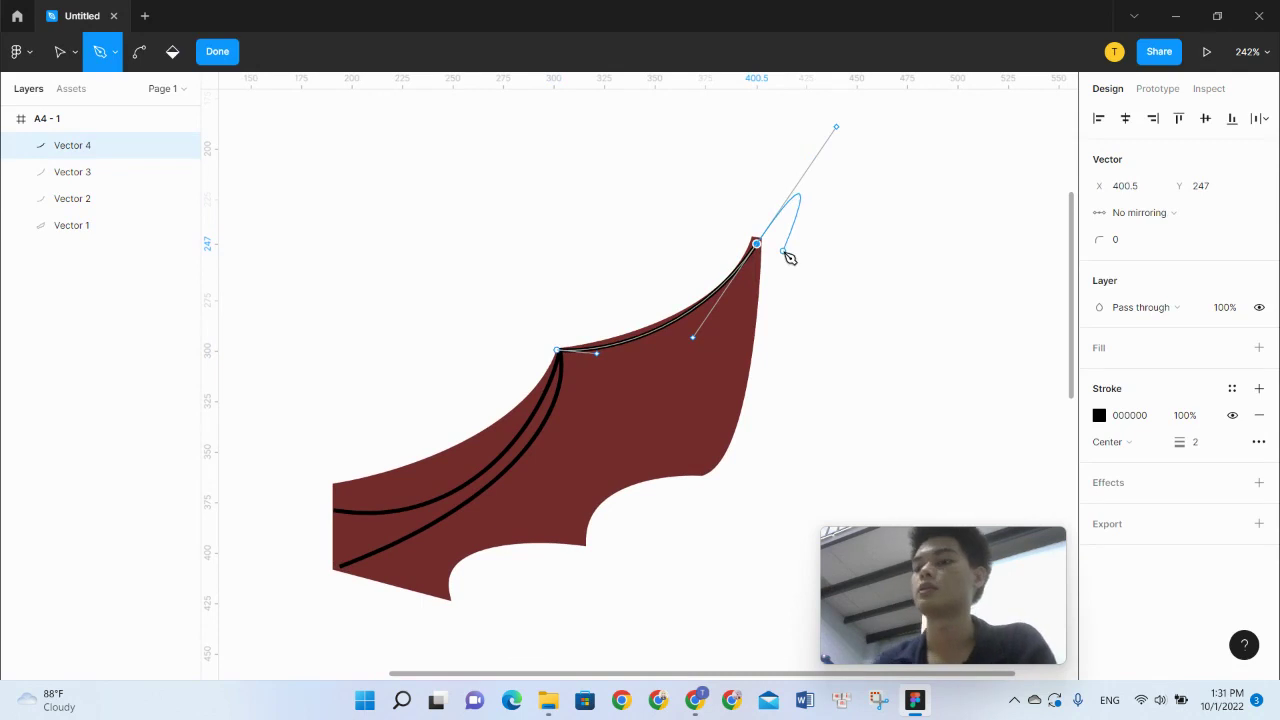
pyautogui.press('Escape')
pyautogui.click(181, 54)
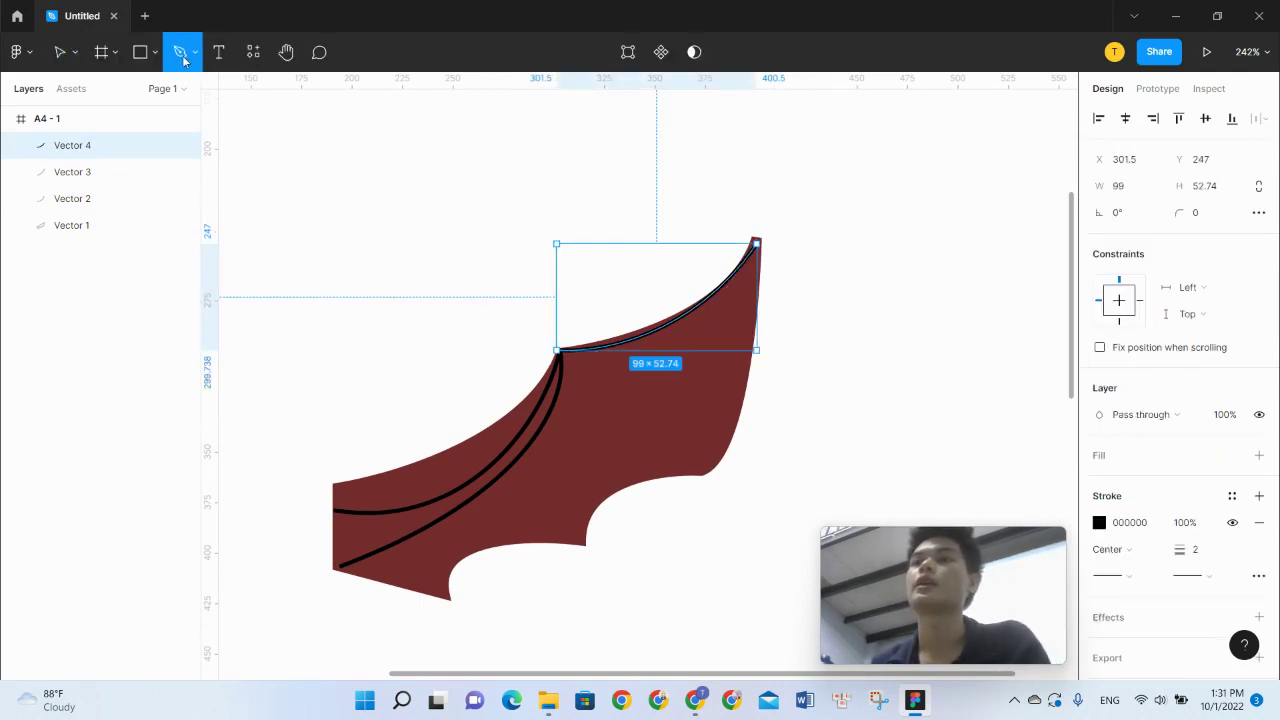
# Step: Draw a vein curving from the joint down to the right scallop point
pyautogui.click(557, 352)
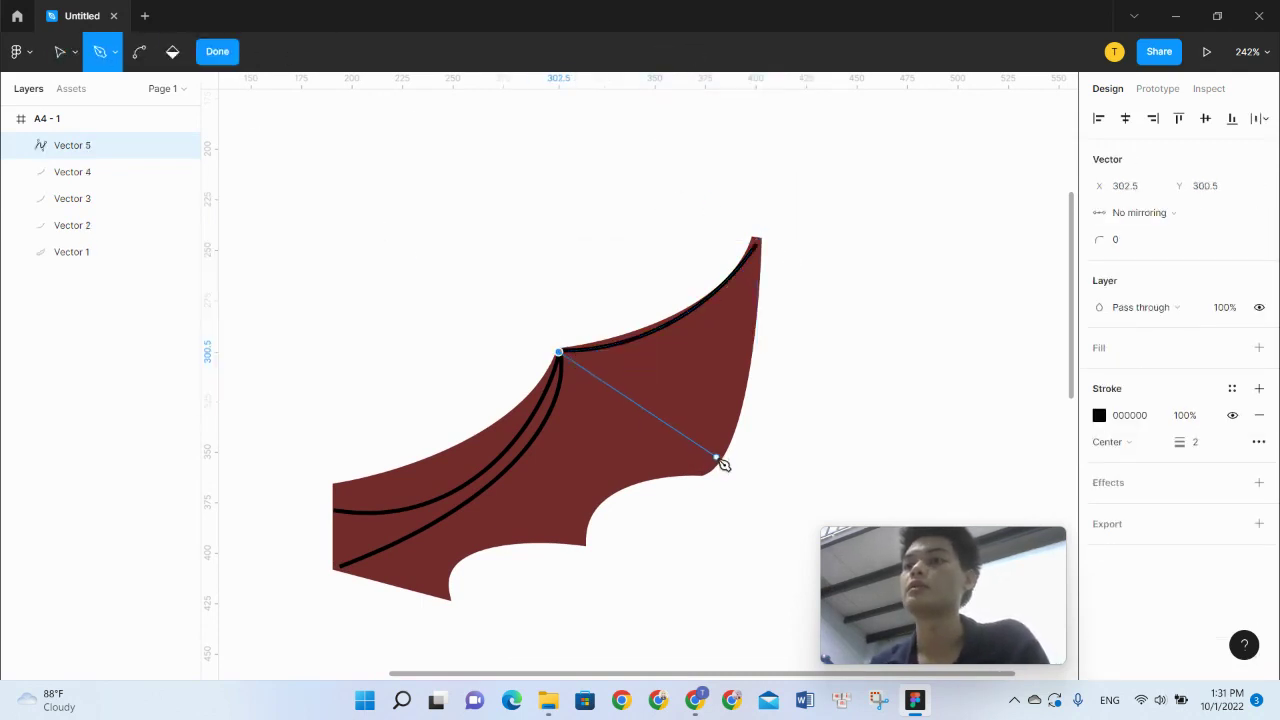
pyautogui.moveTo(703, 465)
pyautogui.mouseDown()
pyautogui.moveTo(712, 531)
pyautogui.moveTo(729, 550)
pyautogui.mouseUp()
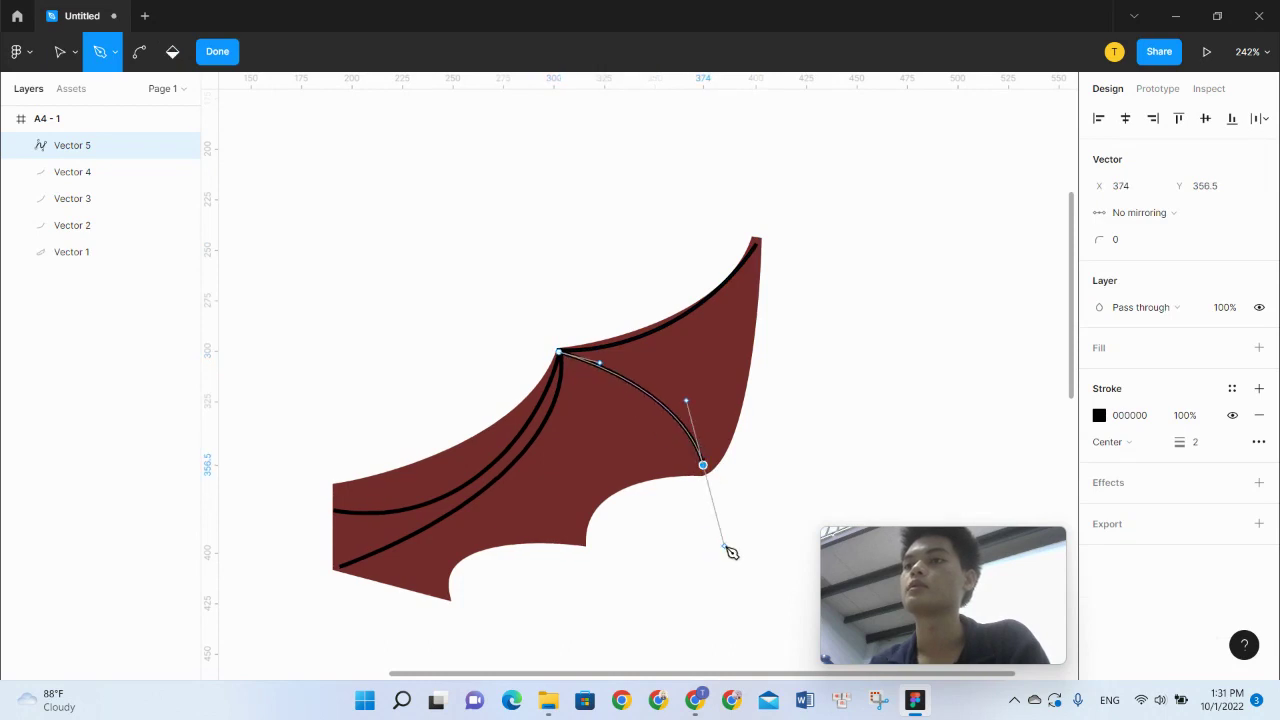
pyautogui.press('Escape')
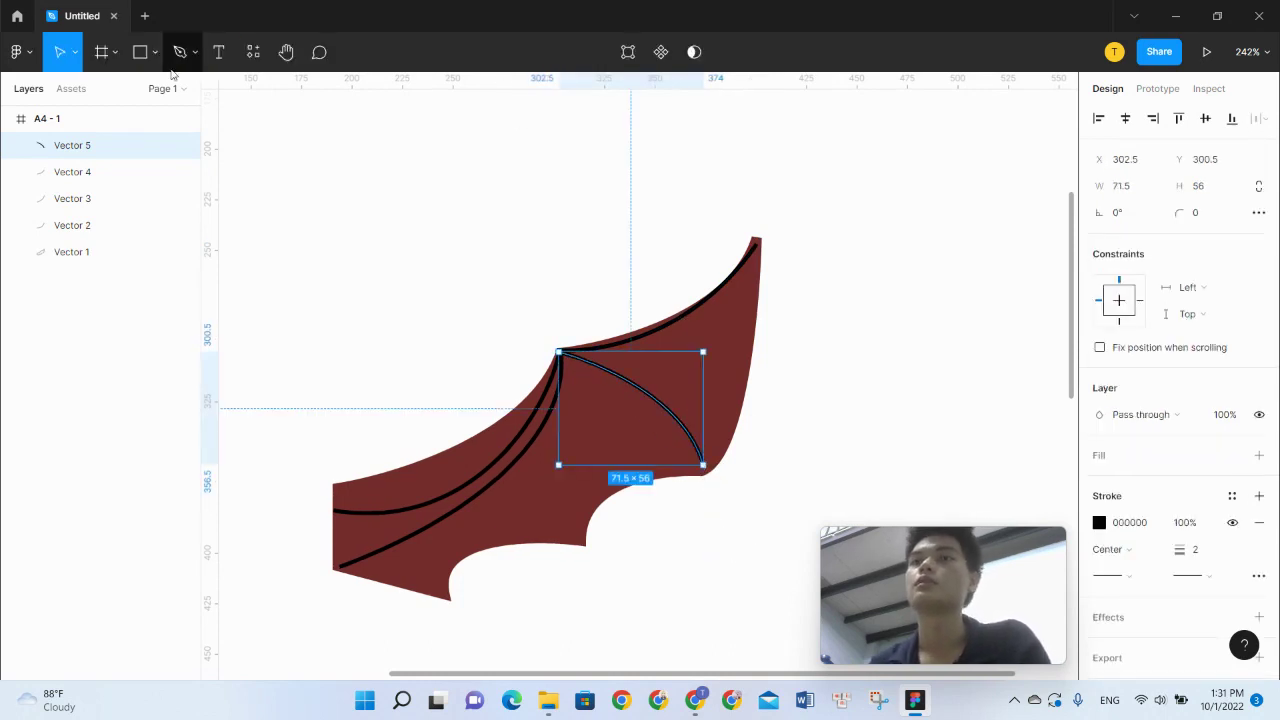
pyautogui.click(178, 55)
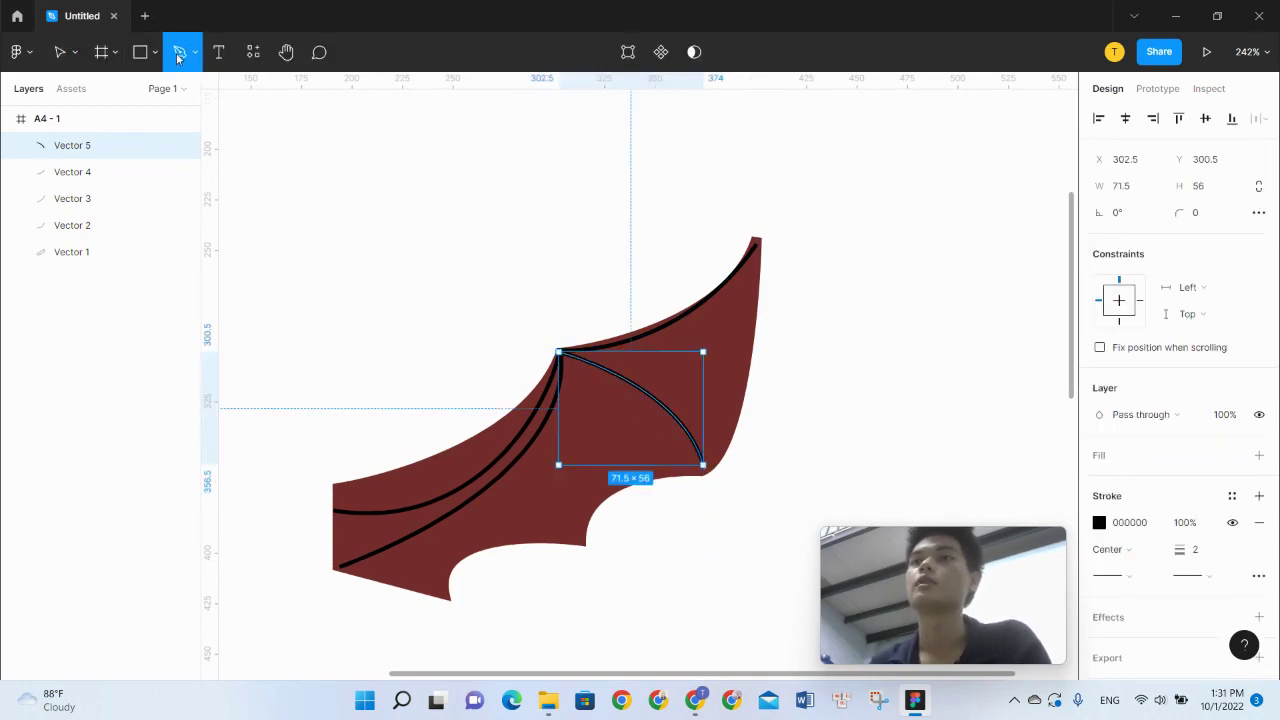
# Step: Draw a gently curved vein from the joint down to the middle scallop point
pyautogui.click(558, 352)
pyautogui.click(580, 543)
pyautogui.moveTo(585, 548); pyautogui.dragTo(566, 643)
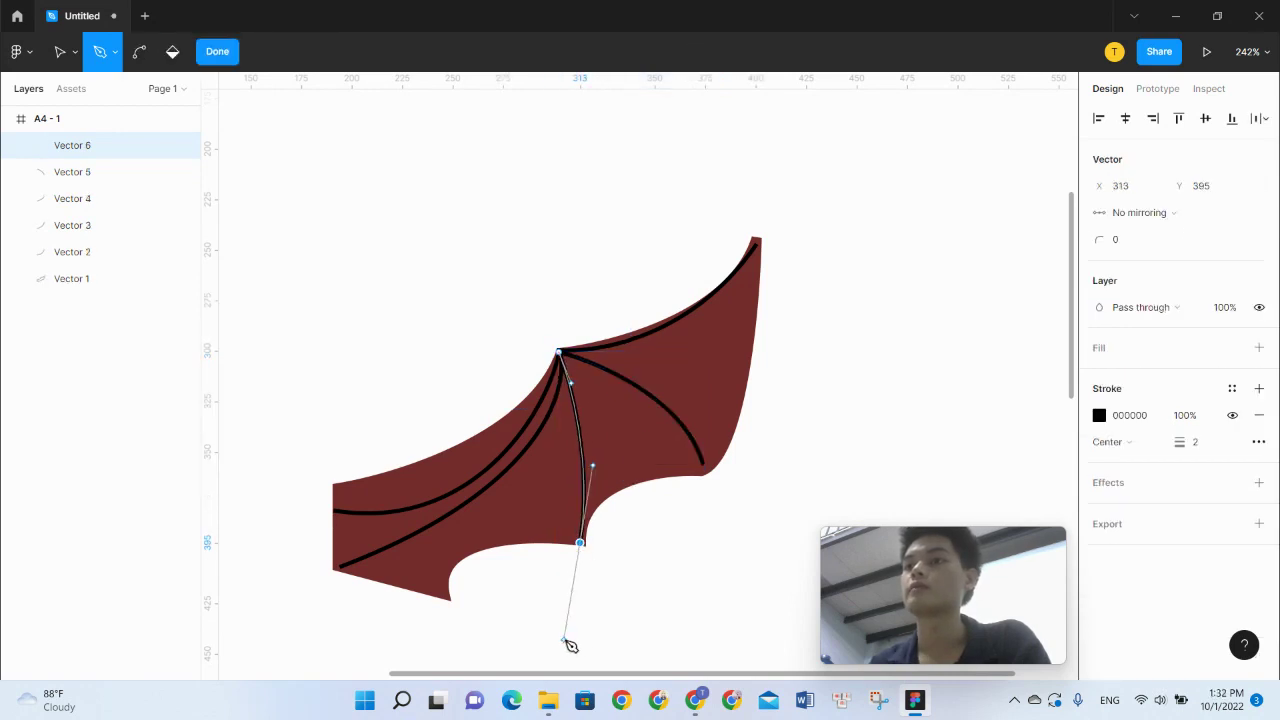
pyautogui.press('Escape')
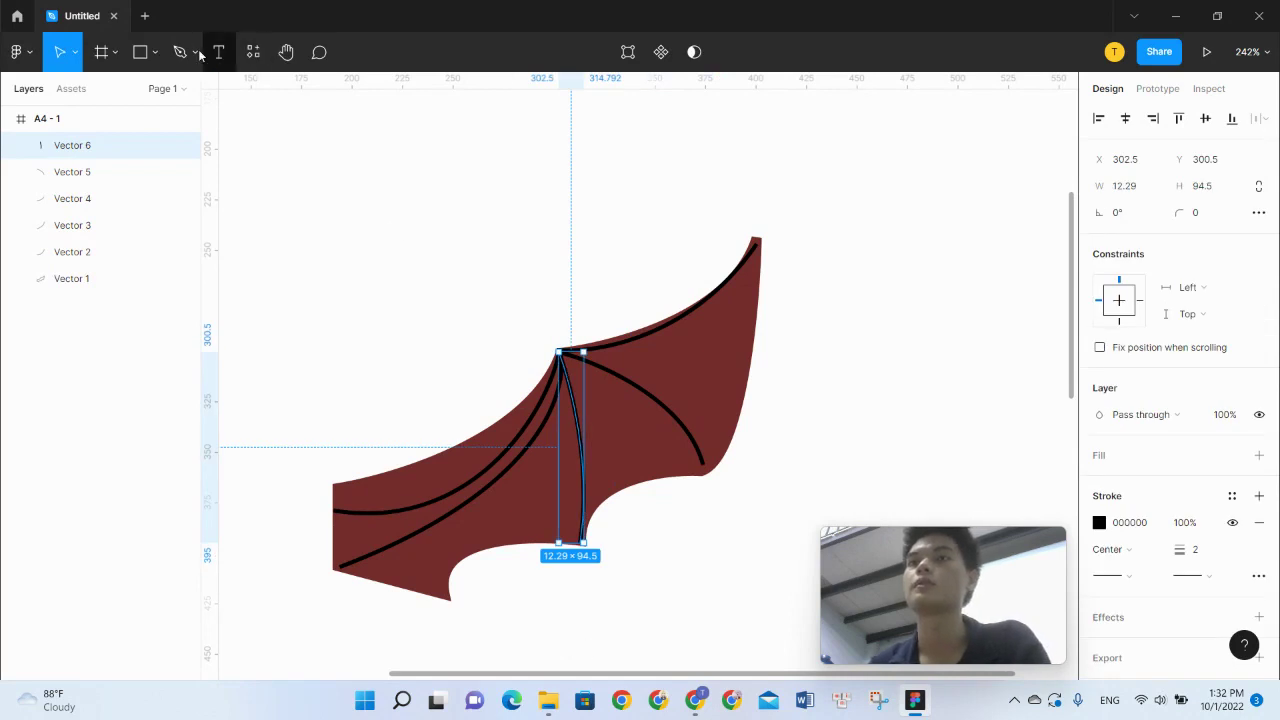
pyautogui.click(199, 52)
# Step: Undo and discard an unwanted extra vein toward the lower edge
pyautogui.click(558, 352)
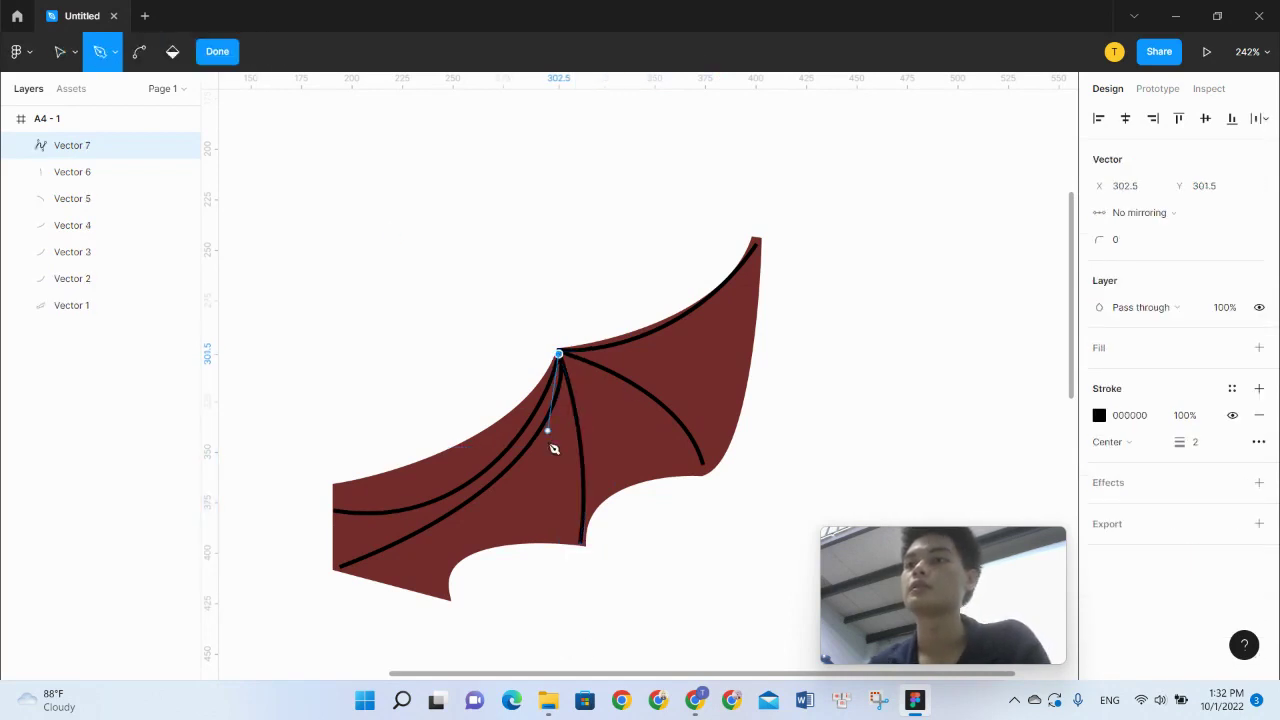
pyautogui.moveTo(442, 589)
pyautogui.mouseDown()
pyautogui.moveTo(497, 614)
pyautogui.moveTo(471, 594)
pyautogui.mouseUp()
pyautogui.hotkey('ctrl', 'z')
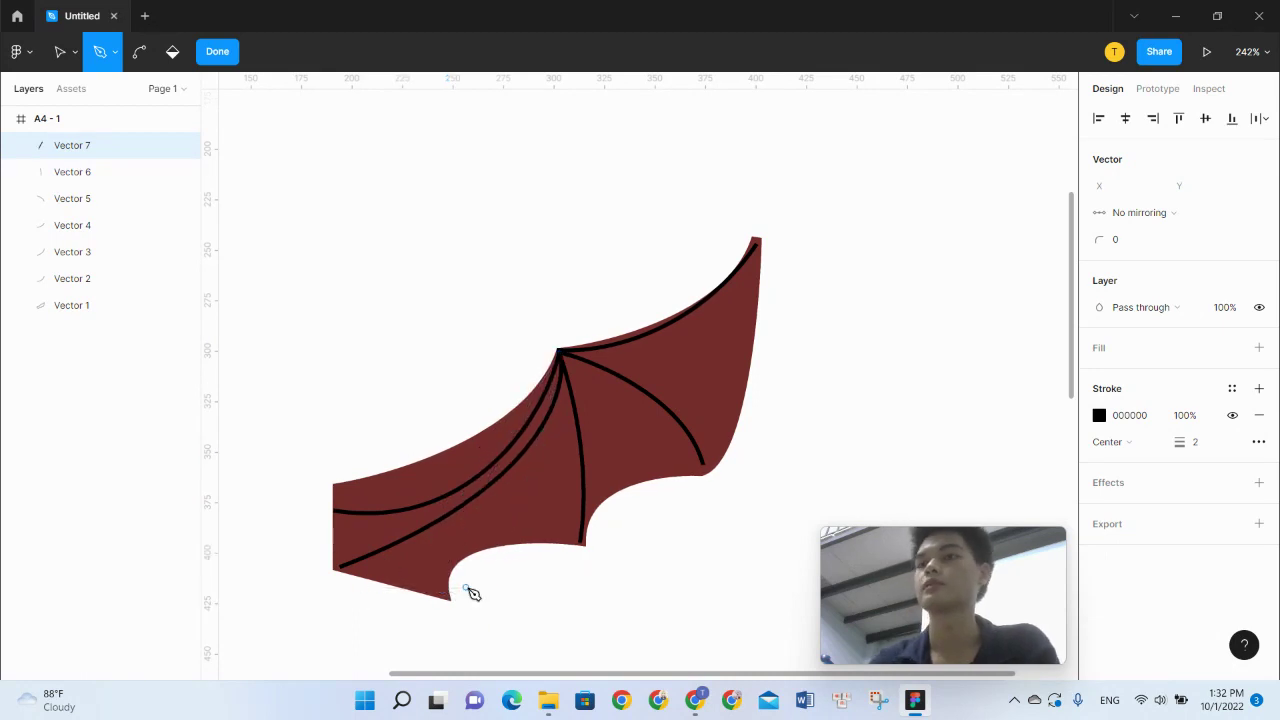
pyautogui.click(523, 493)
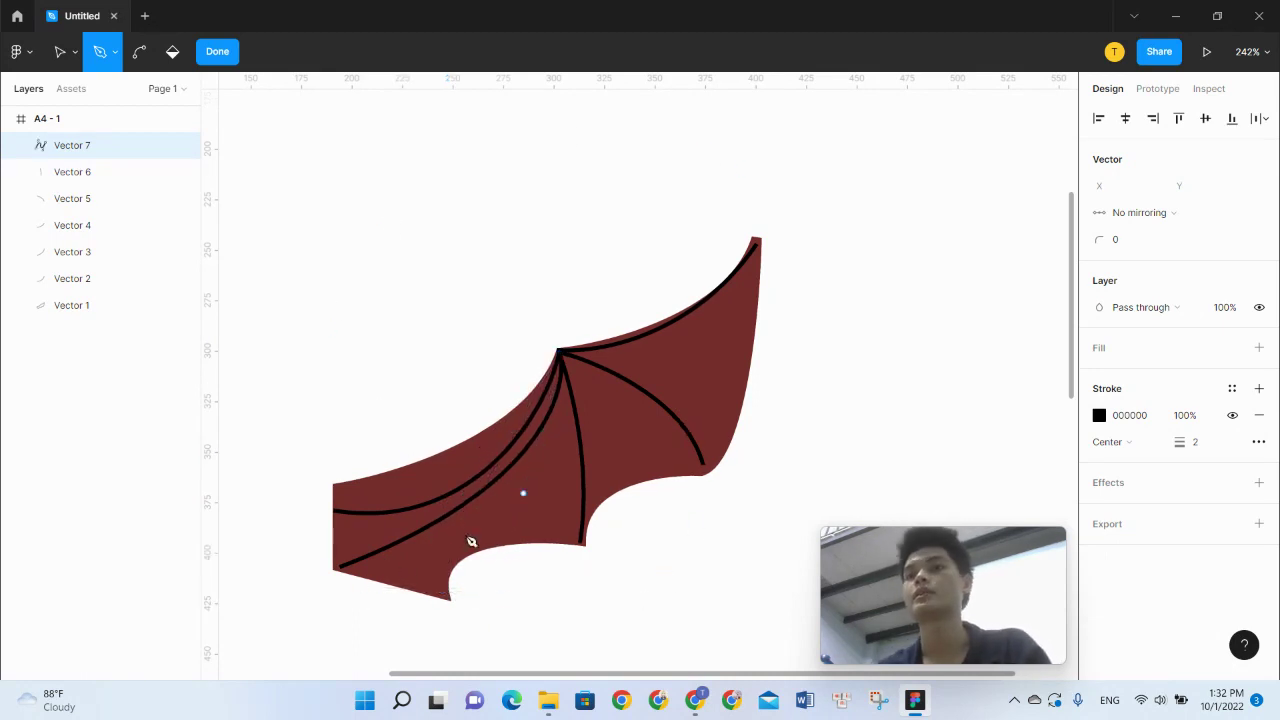
pyautogui.scroll(-5, 471, 541)
pyautogui.scroll(3, 420, 563)
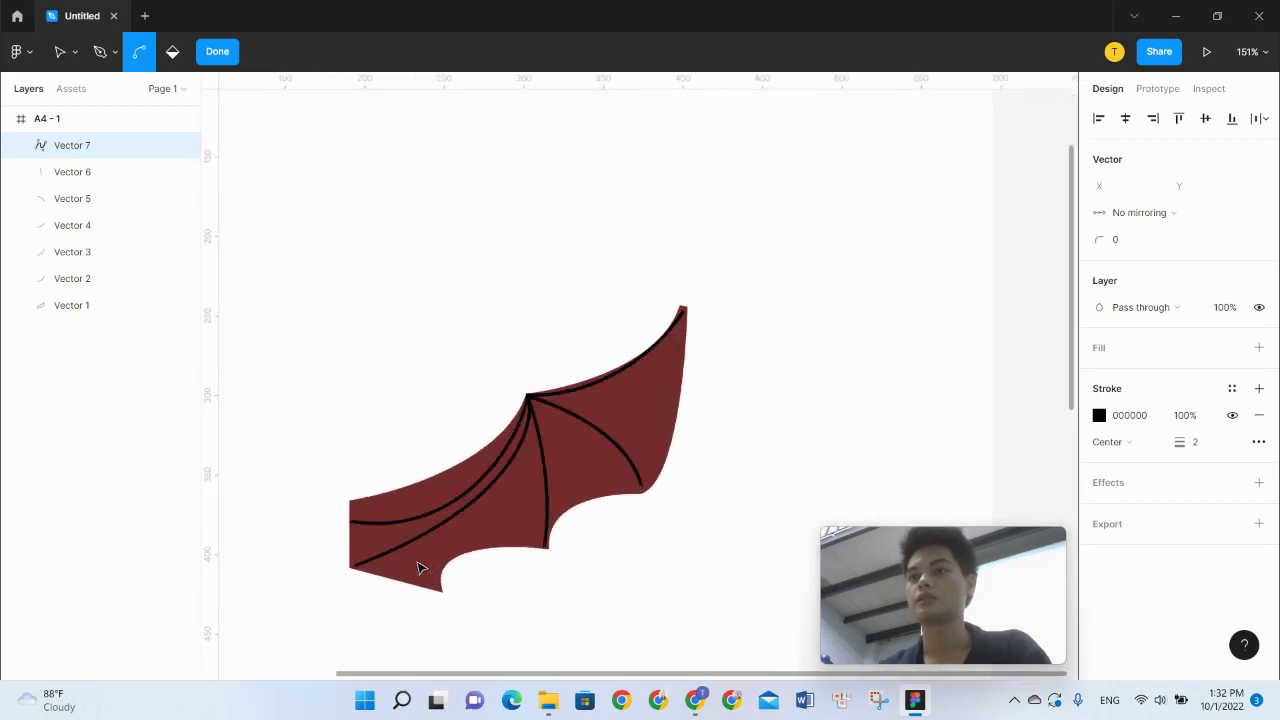
pyautogui.scroll(2, 420, 568)
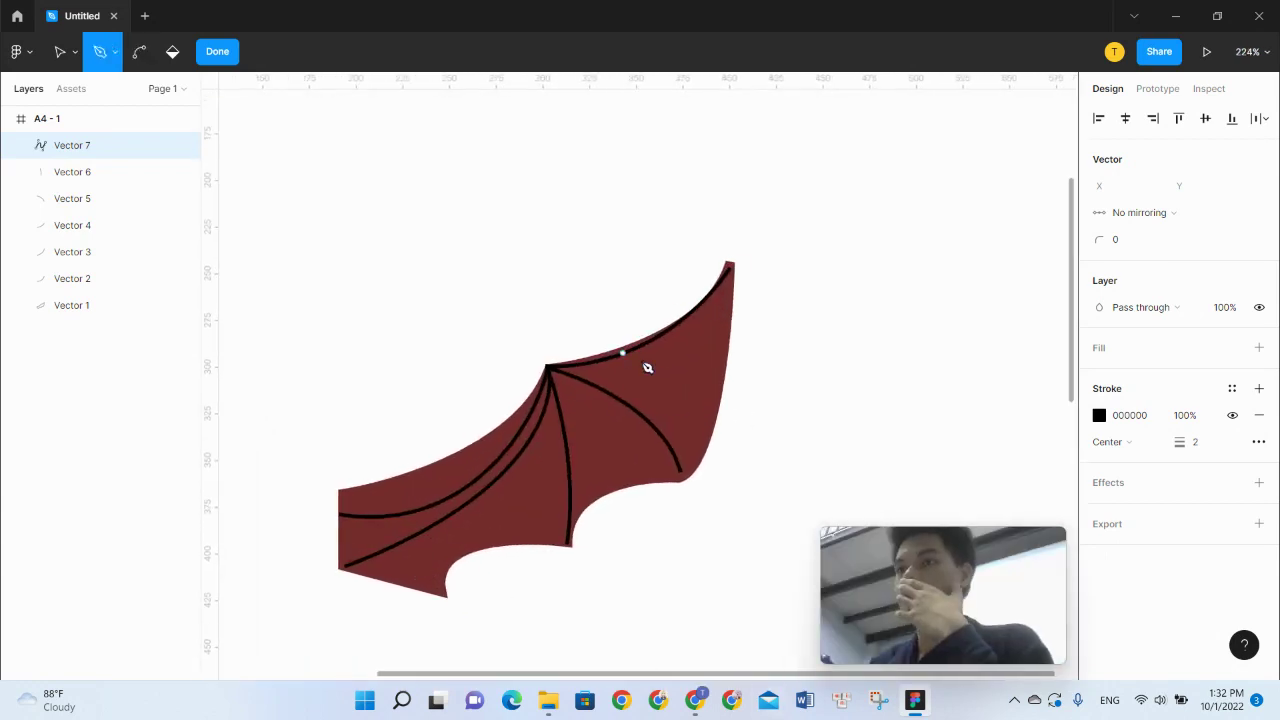
pyautogui.press('Escape')
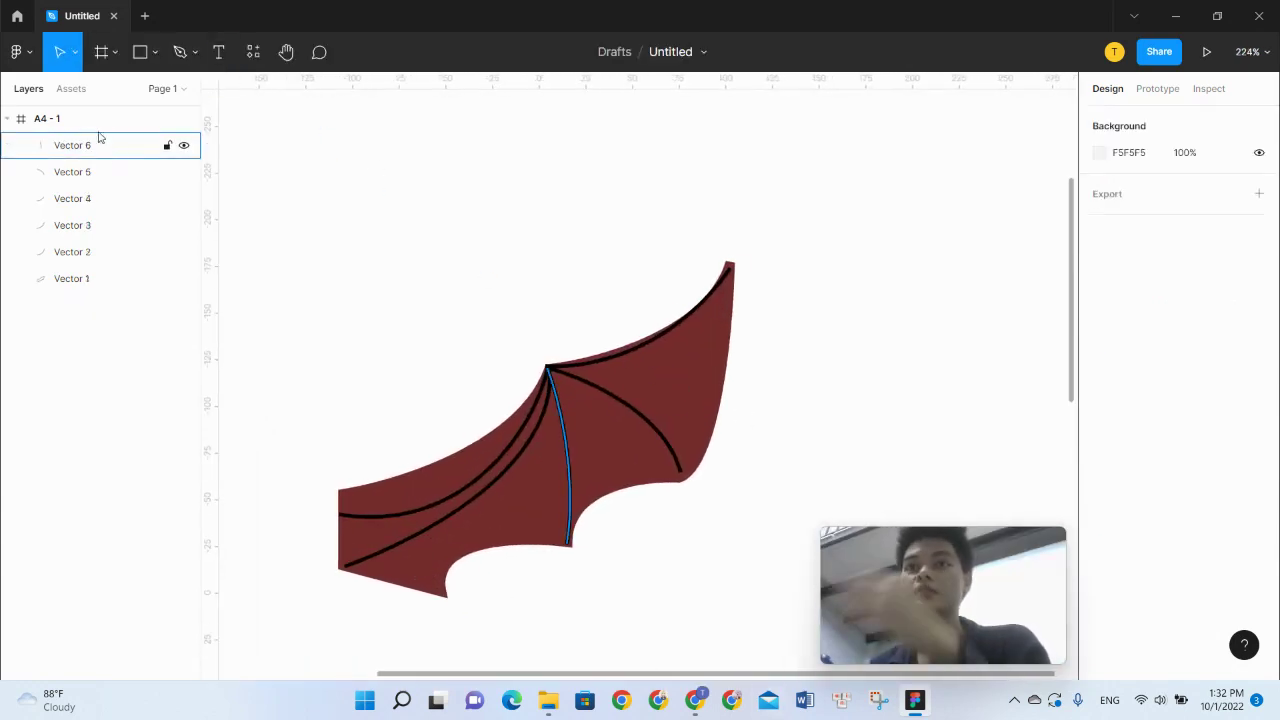
# Step: Make Vector 1's outline black 000000 at weight 5
pyautogui.click(97, 279)
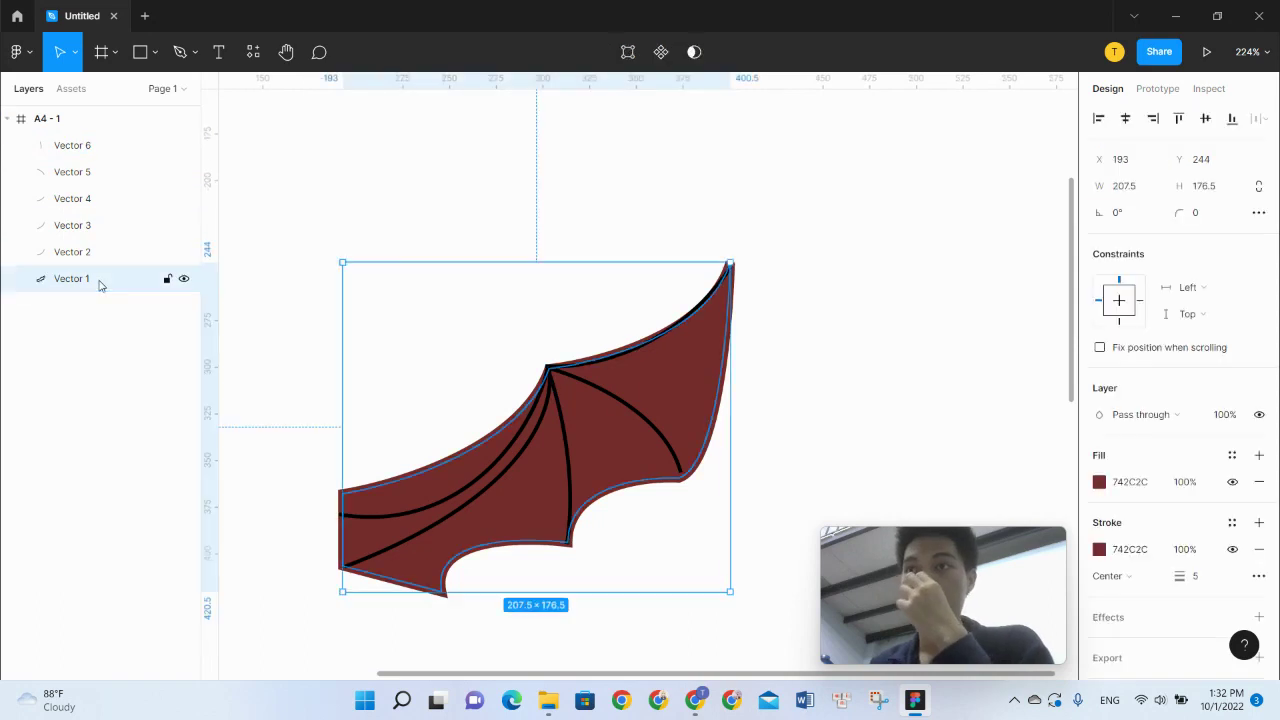
pyautogui.click(1099, 549)
pyautogui.click(879, 463)
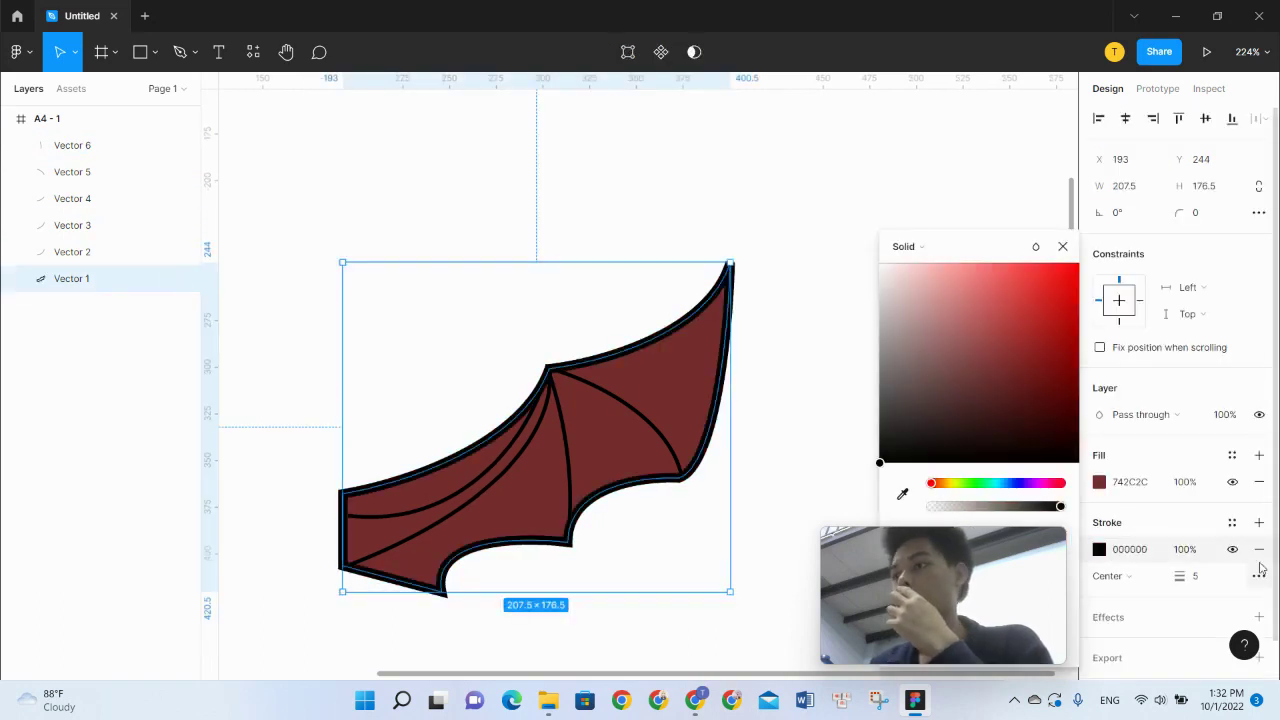
pyautogui.click(1198, 577)
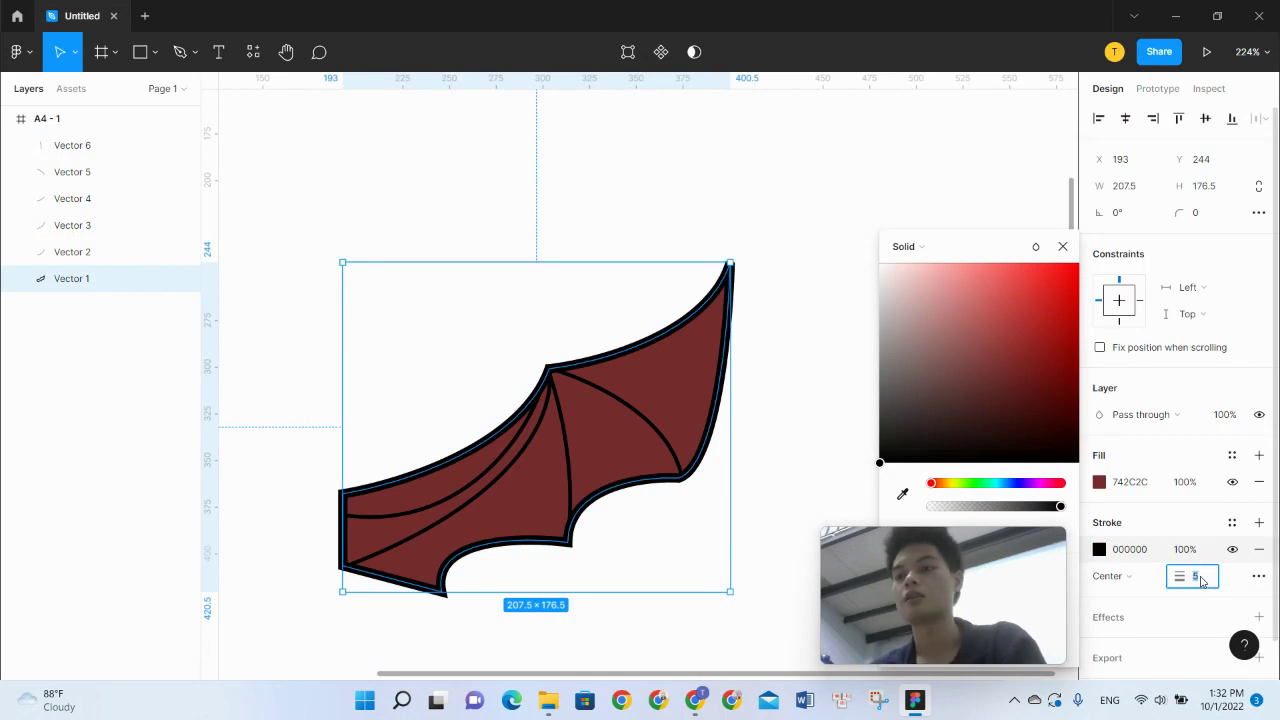
pyautogui.write('3')
pyautogui.click(822, 214)
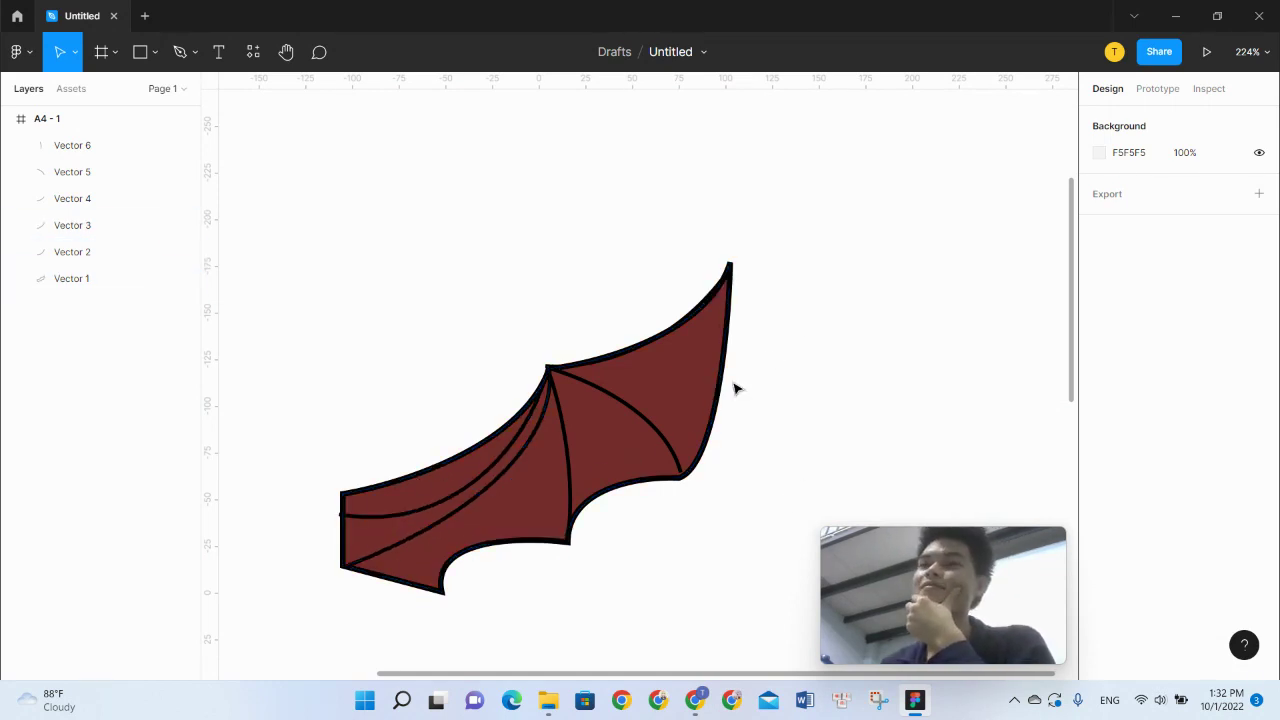
# Step: Check the finished wing, pick the Text tool, and bring Google Translate forward for 'radial'
pyautogui.moveTo(343, 303); pyautogui.dragTo(850, 528)
pyautogui.click(883, 258)
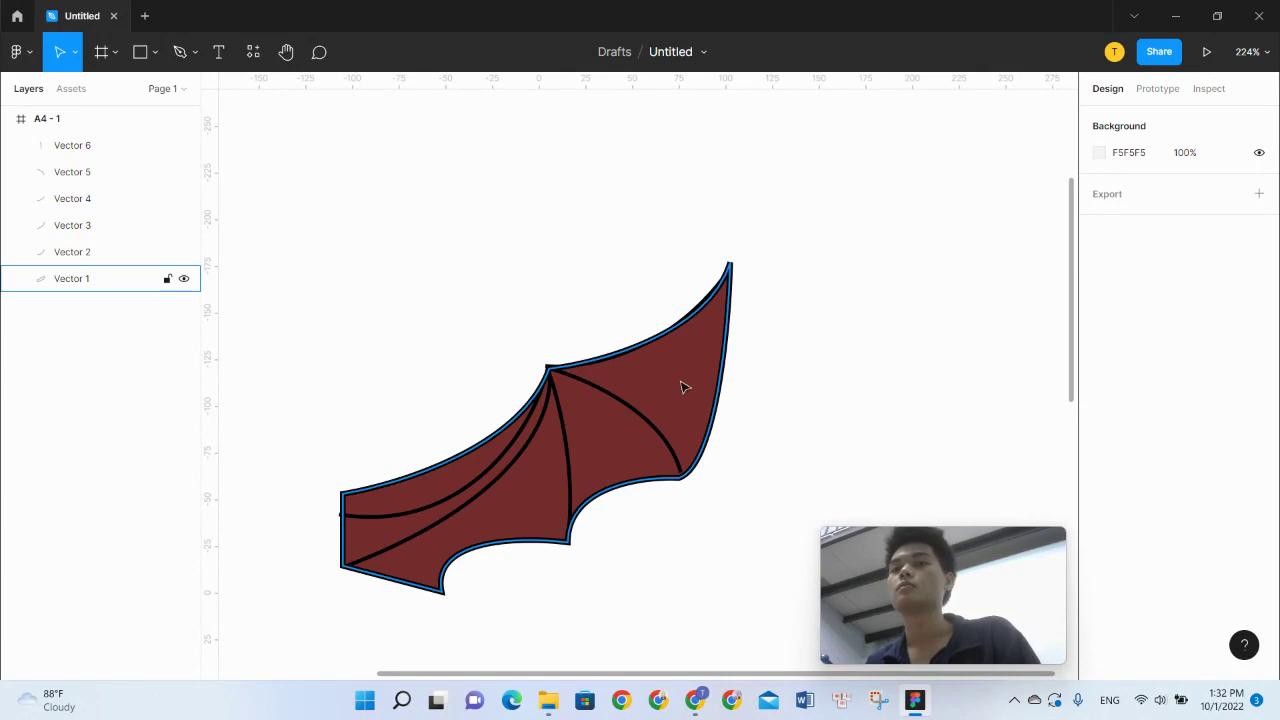
pyautogui.click(222, 64)
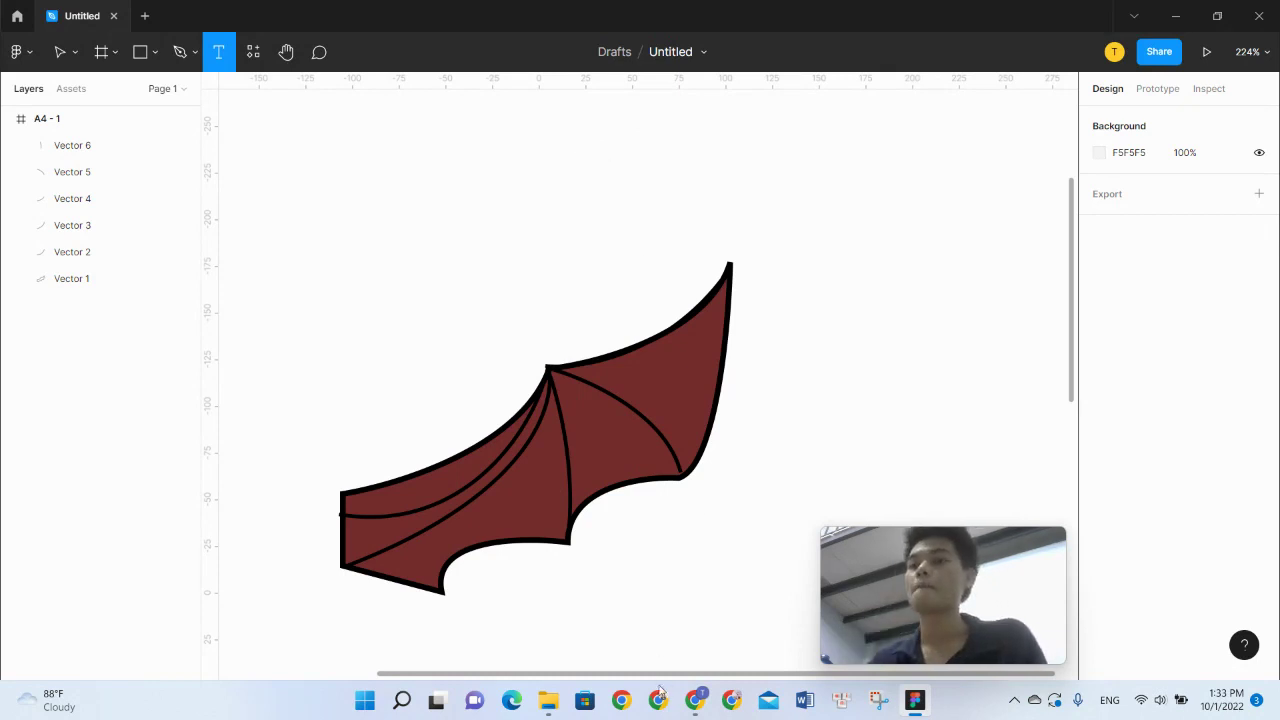
pyautogui.click(548, 638)
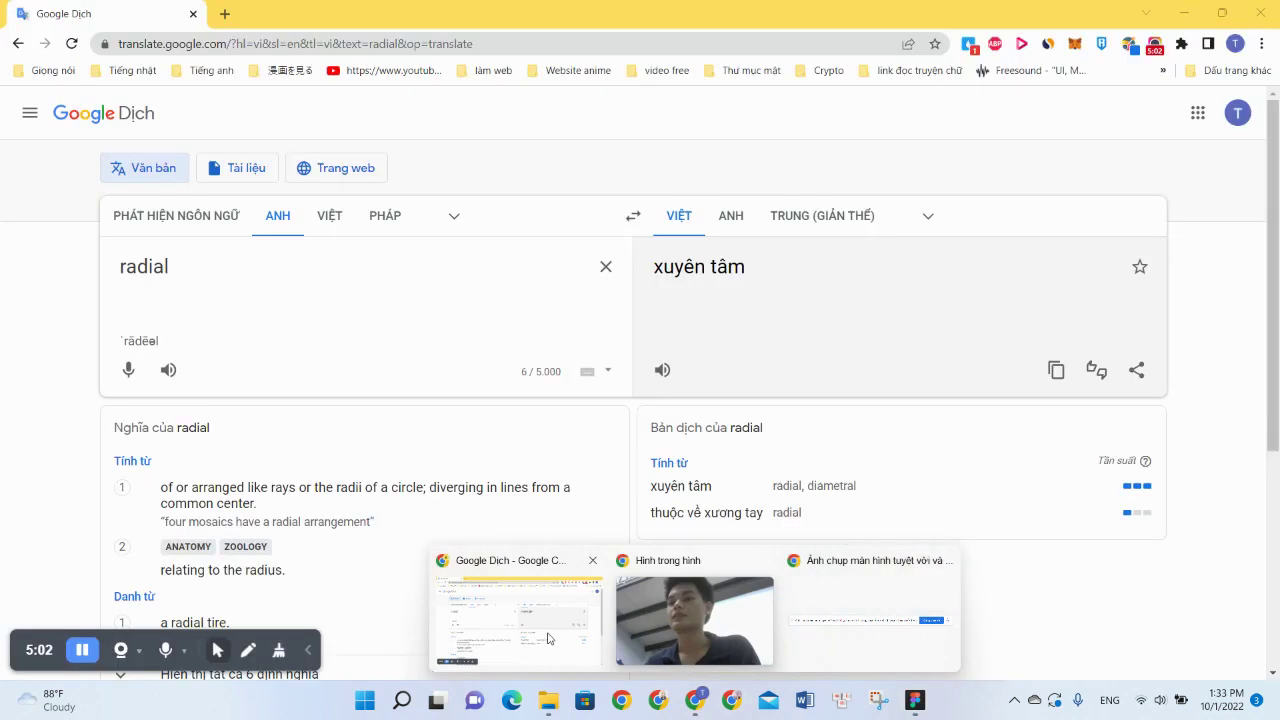